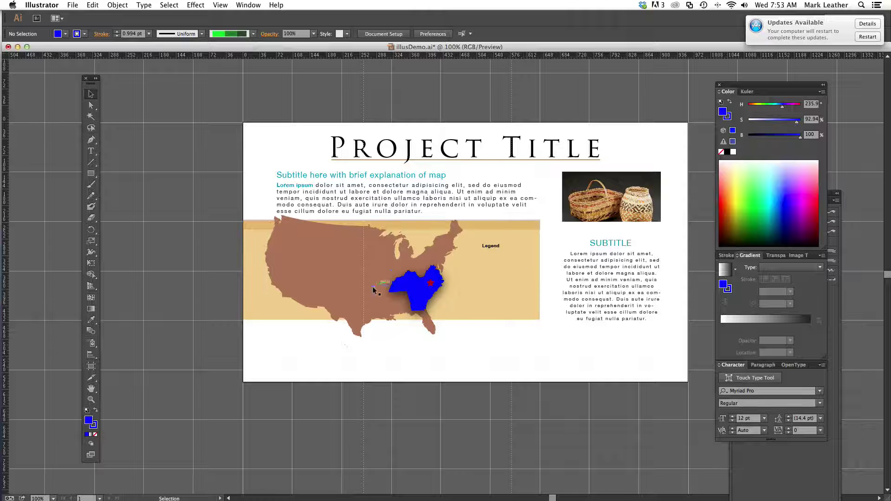
# Step: Lock the large tan rectangle behind the US map so it cannot be selected
pyautogui.click(474, 292)
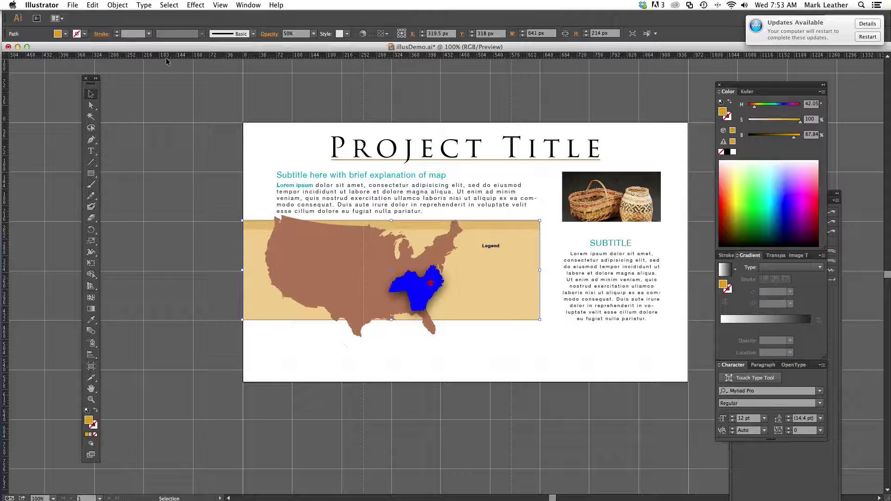
pyautogui.click(506, 262)
pyautogui.click(122, 7)
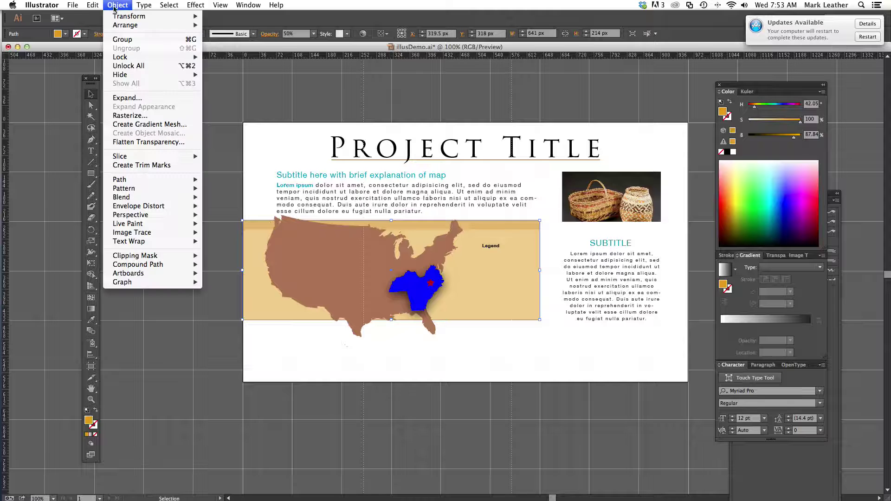
pyautogui.moveTo(125, 57)
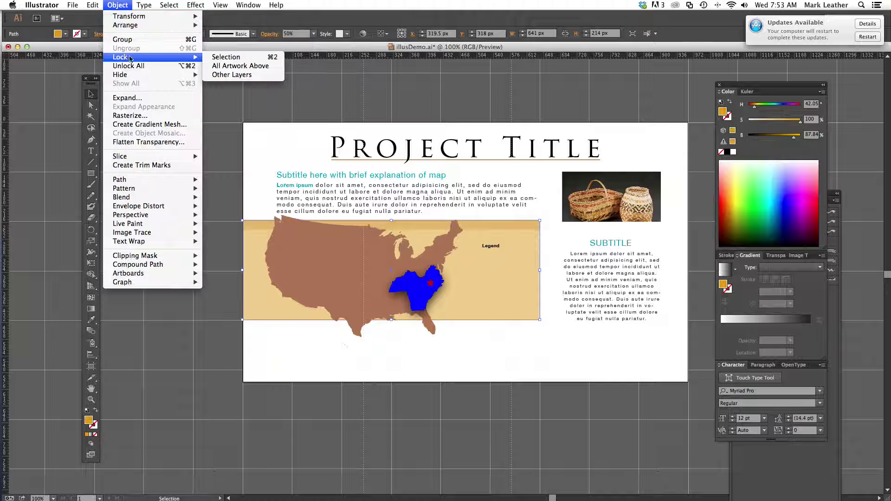
pyautogui.click(211, 59)
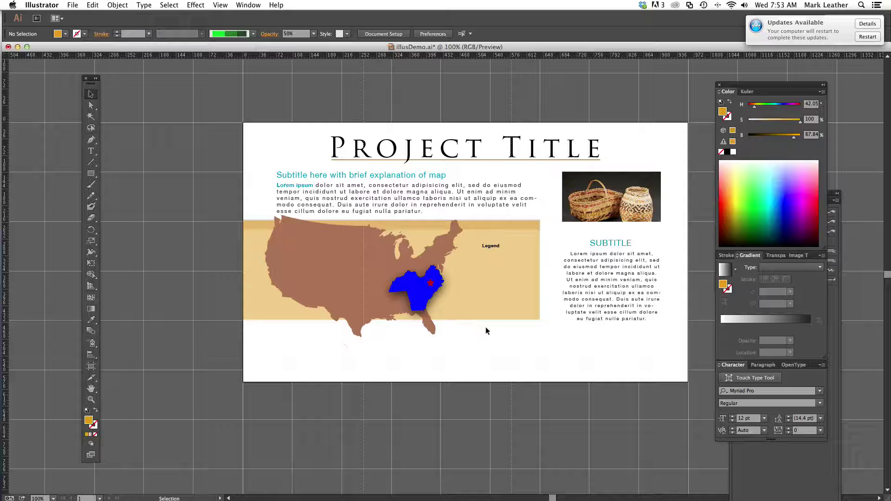
pyautogui.click(506, 256)
# Step: Delete the thin darker strip along the upper edge of the tan rectangle
pyautogui.click(520, 229)
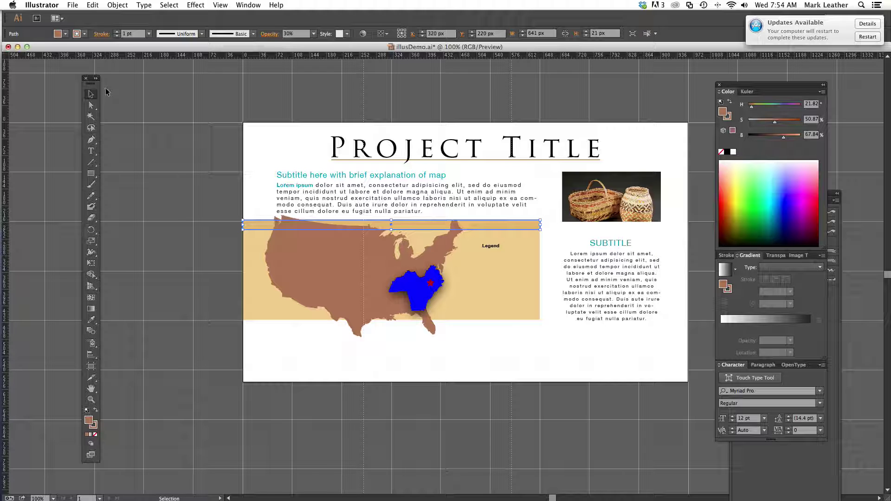
pyautogui.click(91, 5)
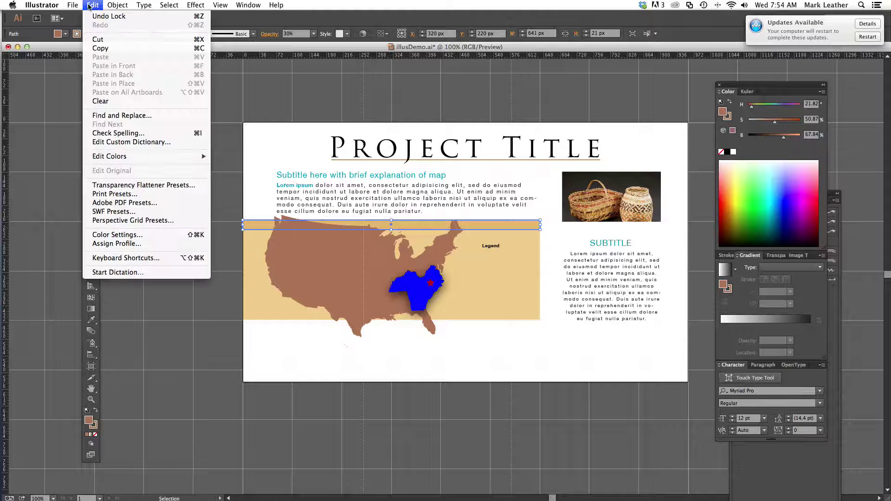
pyautogui.click(89, 5)
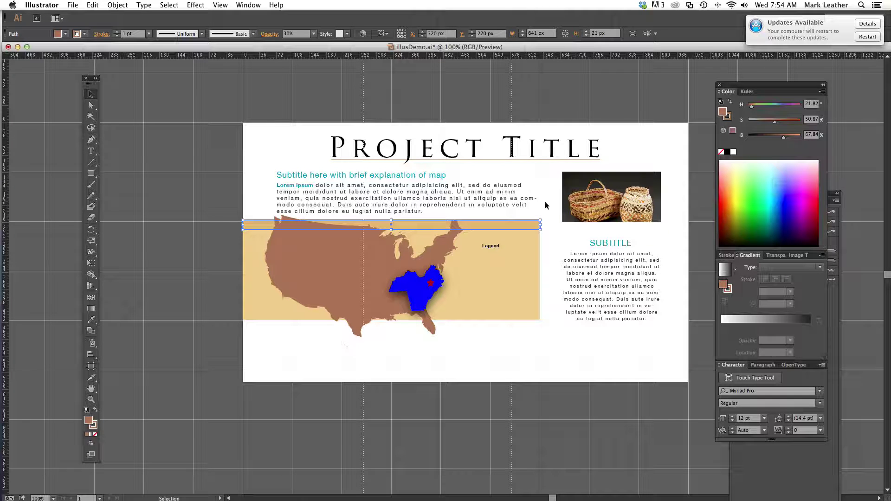
pyautogui.press('Delete')
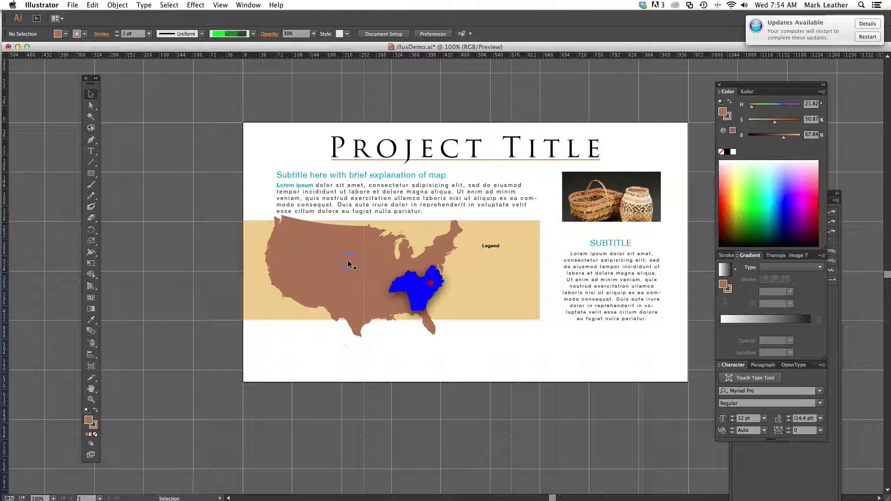
# Step: Group the US map, the blue highlighted states, the star and the Legend label together
pyautogui.moveTo(491, 336); pyautogui.dragTo(245, 223)
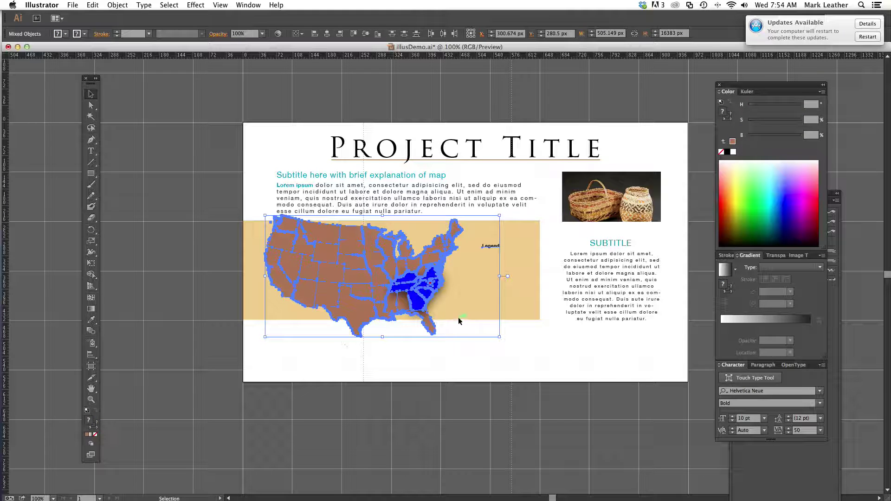
pyautogui.click(117, 5)
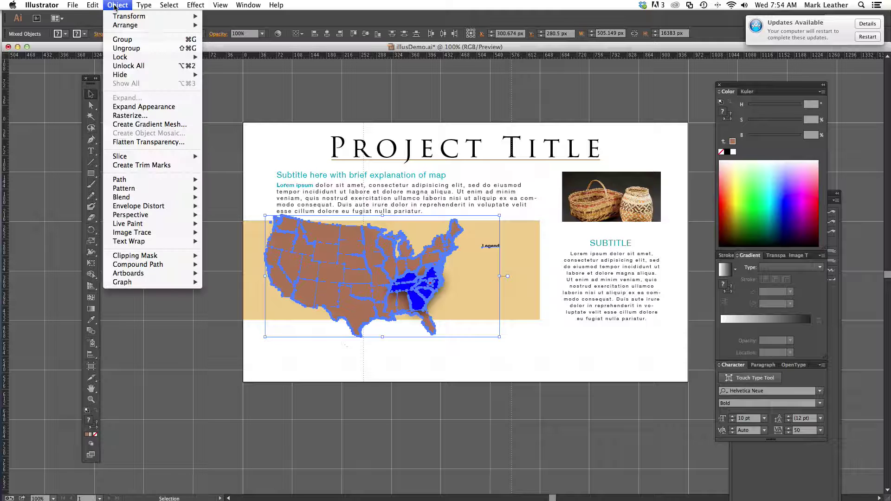
pyautogui.click(128, 40)
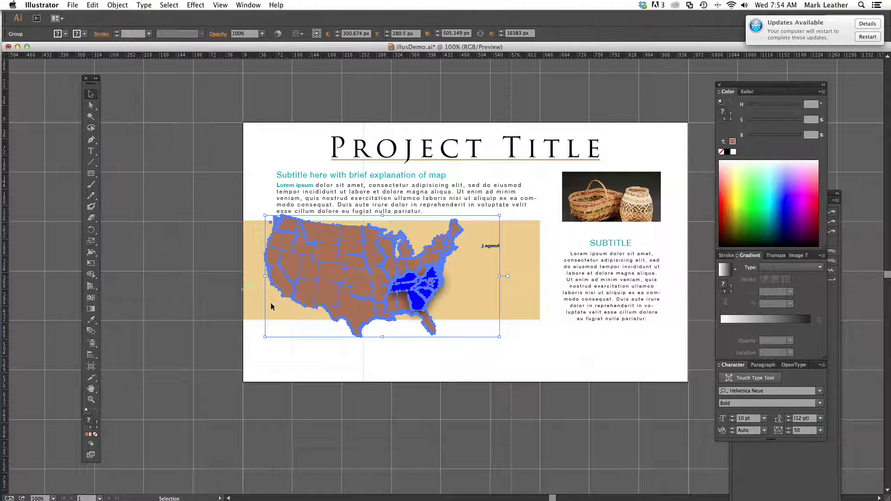
pyautogui.click(383, 344)
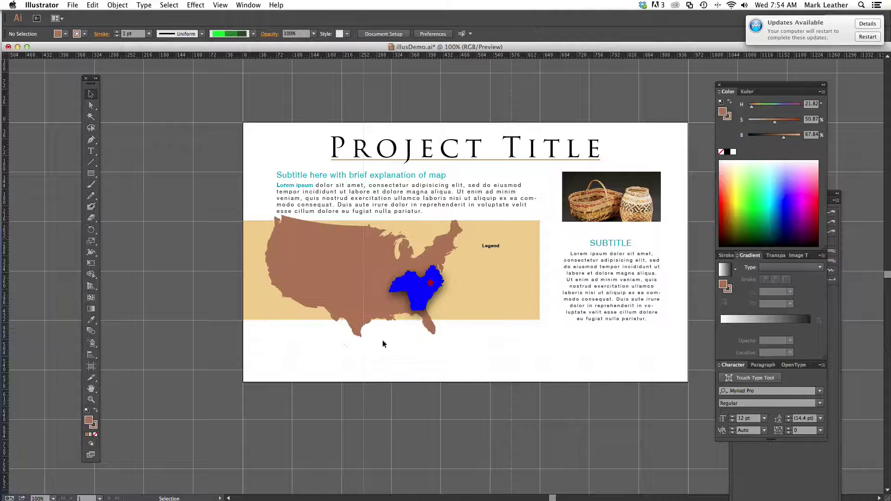
# Step: Reposition the map group within the tan band and align its left edge with the subtitle above the map
pyautogui.click(375, 314)
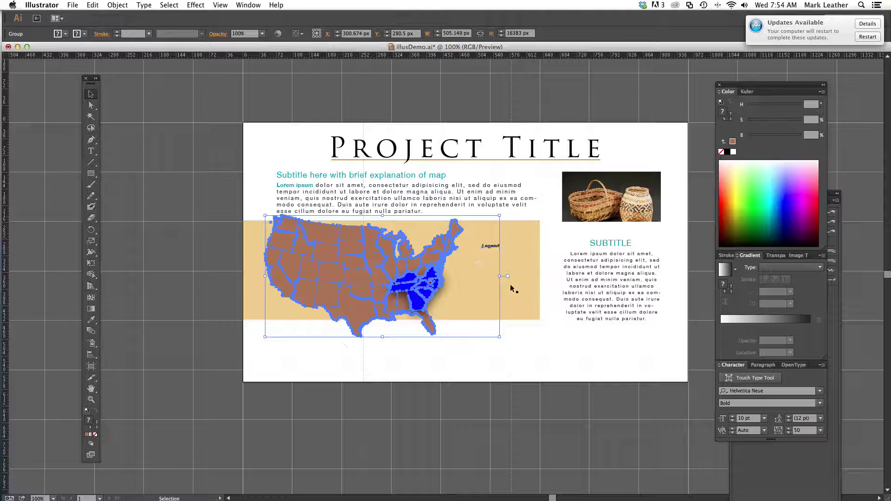
pyautogui.moveTo(424, 289)
pyautogui.mouseDown()
pyautogui.moveTo(523, 338)
pyautogui.moveTo(445, 276)
pyautogui.moveTo(419, 275)
pyautogui.moveTo(394, 291)
pyautogui.moveTo(409, 295)
pyautogui.mouseUp()
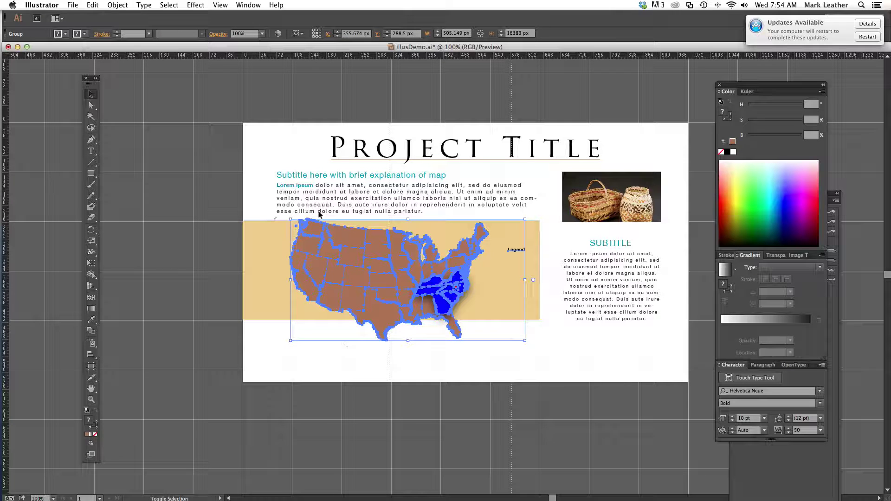
pyautogui.keyDown('shift'); pyautogui.click(306, 176); pyautogui.keyUp('shift')
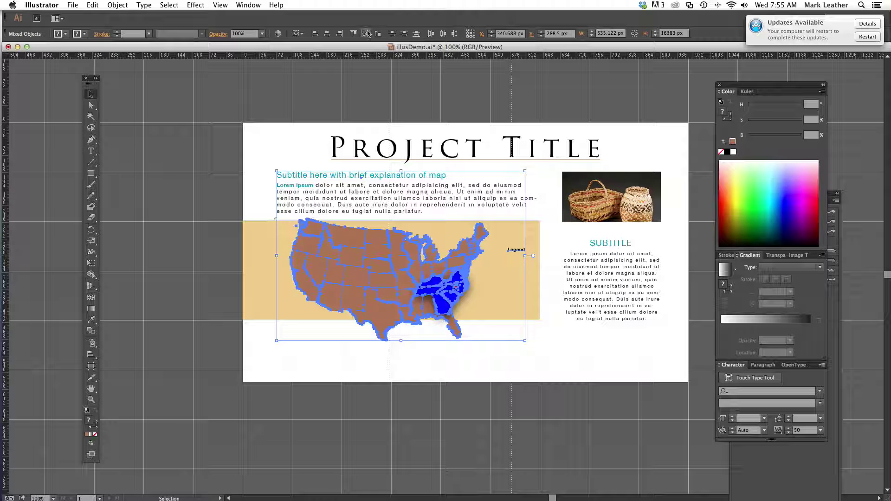
pyautogui.click(314, 34)
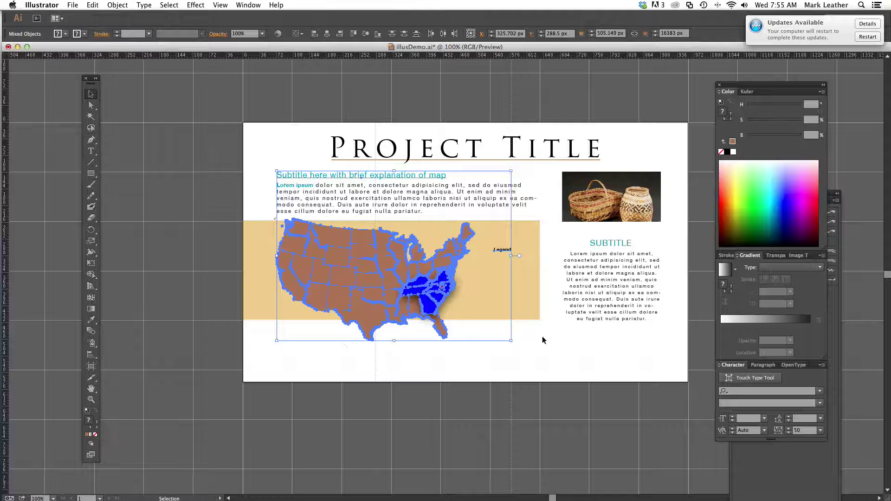
pyautogui.click(543, 338)
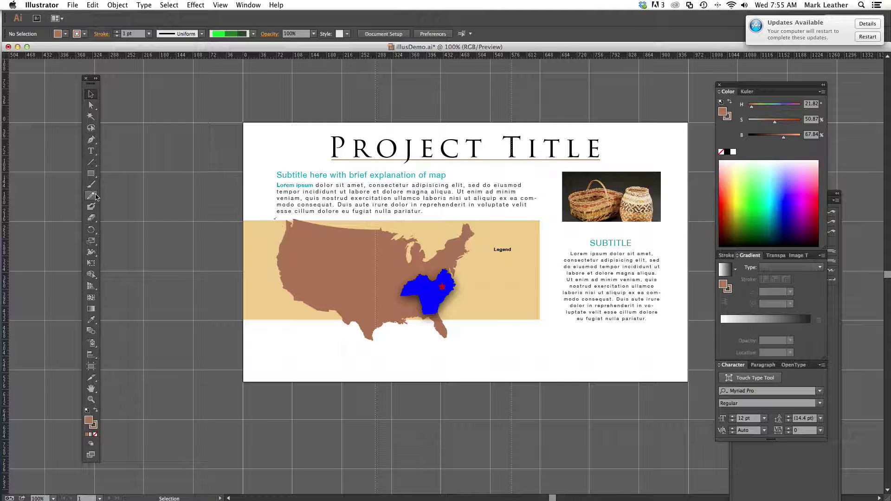
# Step: Draw a rectangle about 122 by 132 px beneath the Legend label, and nudge it 5 px down and 1 px left
pyautogui.click(94, 175)
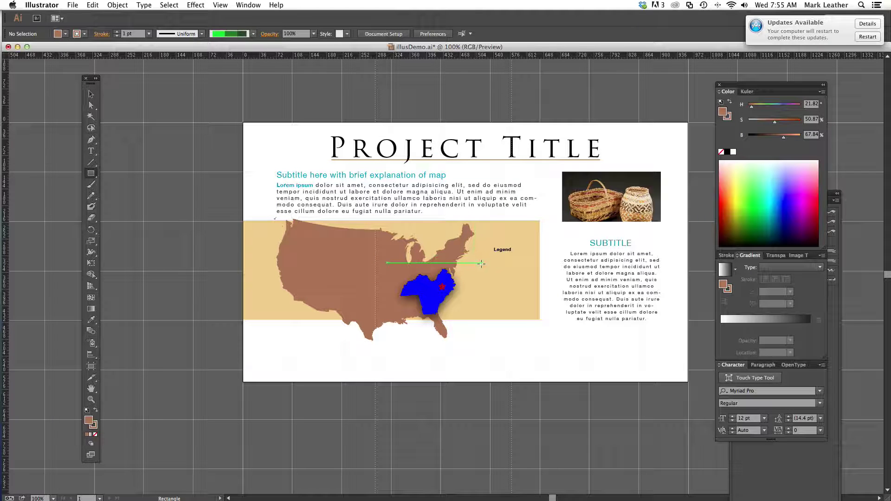
pyautogui.moveTo(477, 253); pyautogui.dragTo(533, 314)
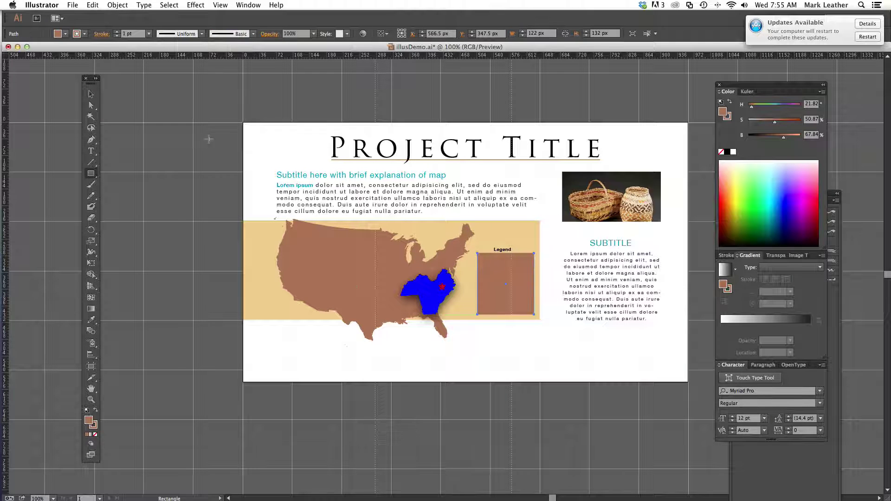
pyautogui.click(91, 95)
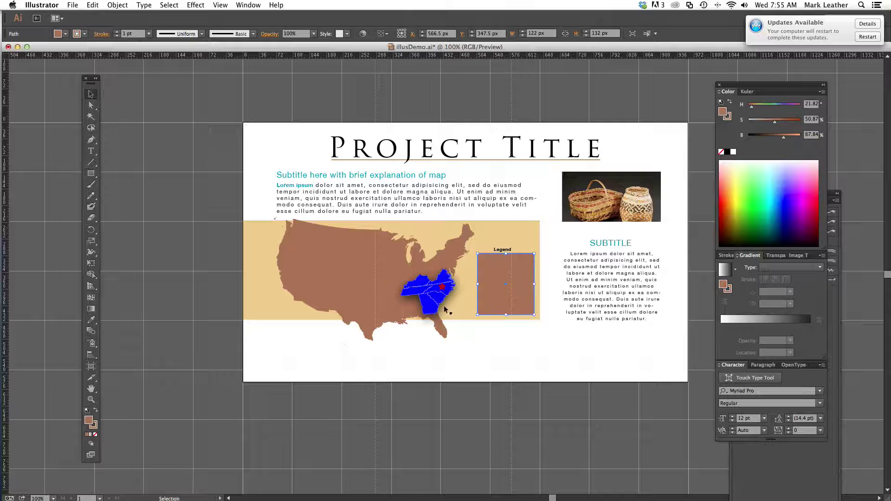
pyautogui.press('Down')
pyautogui.press('Down')
pyautogui.press('Down')
pyautogui.press('Down')
pyautogui.press('Down')
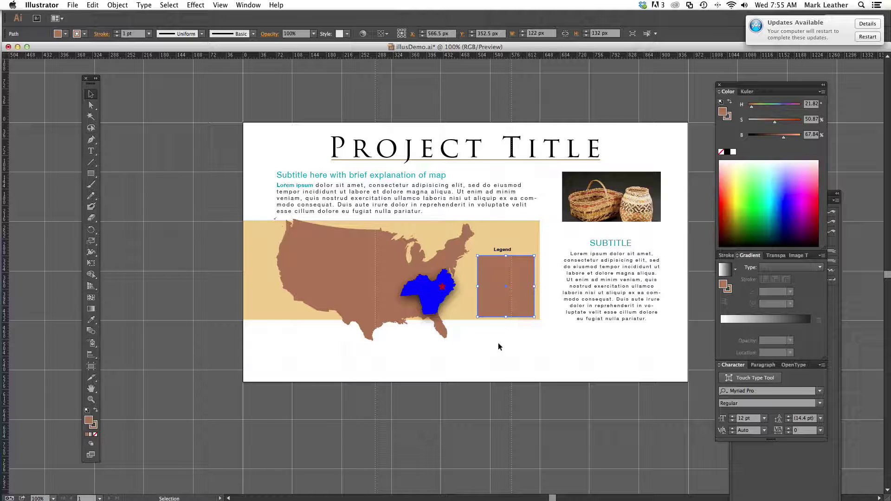
pyautogui.press('Left')
# Step: Set the legend rectangle's opacity to 20%
pyautogui.click(315, 38)
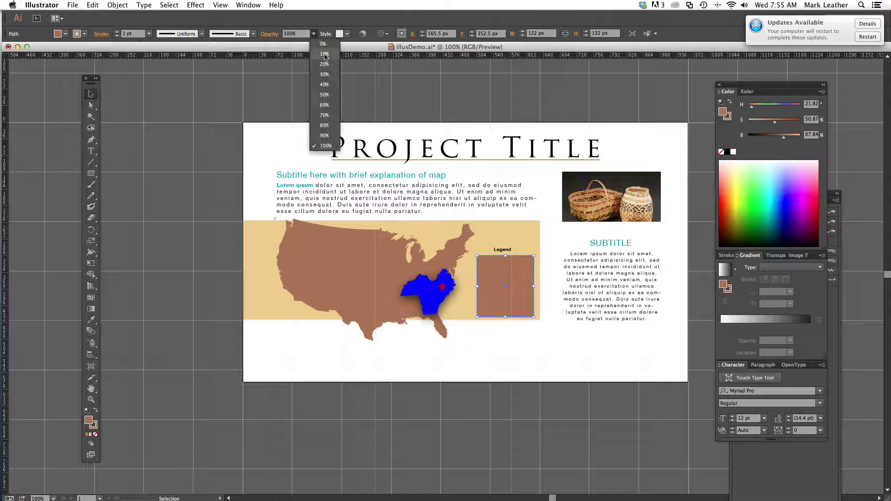
pyautogui.click(326, 56)
pyautogui.click(314, 33)
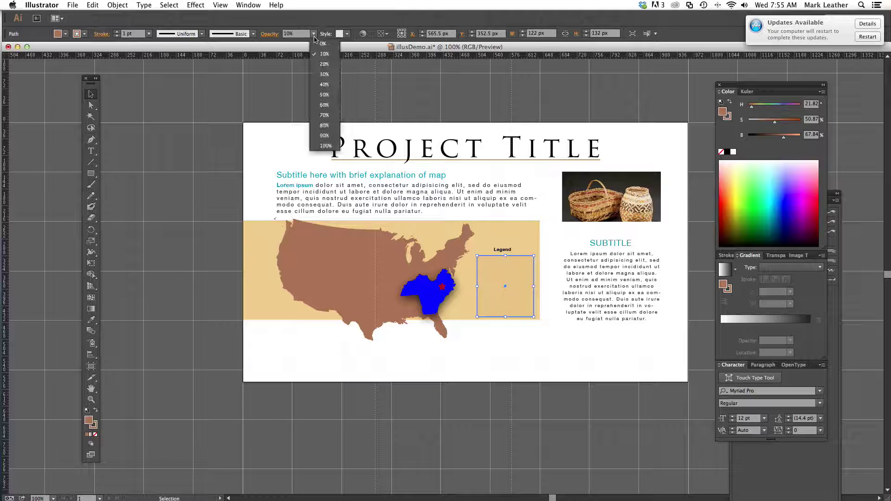
pyautogui.click(316, 62)
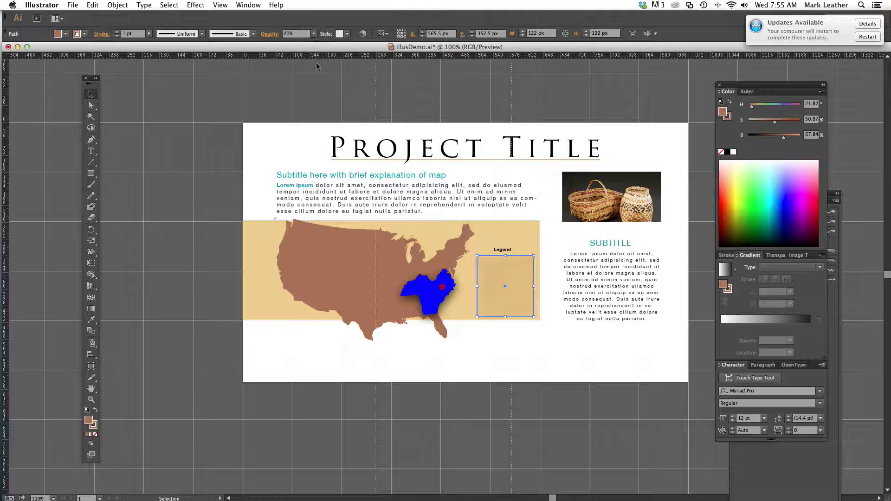
pyautogui.click(459, 334)
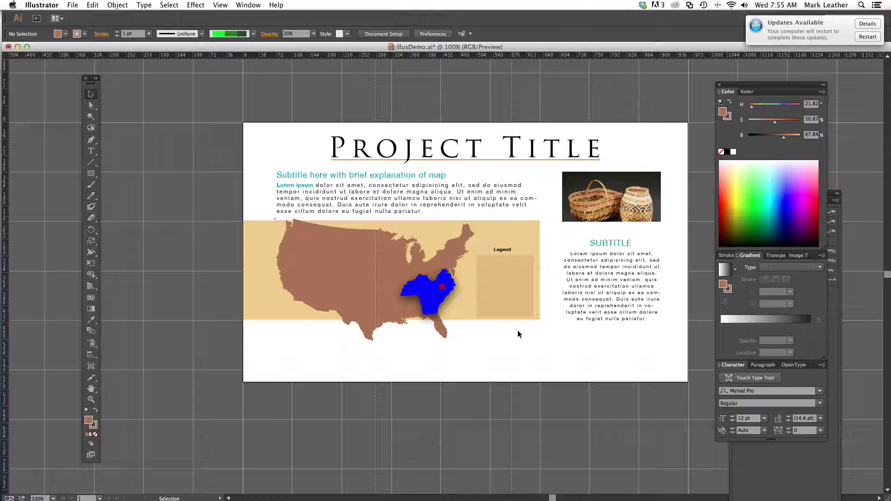
# Step: Try to select the legend rectangle together with only the Legend label in order to align them
pyautogui.click(497, 252)
pyautogui.click(518, 265)
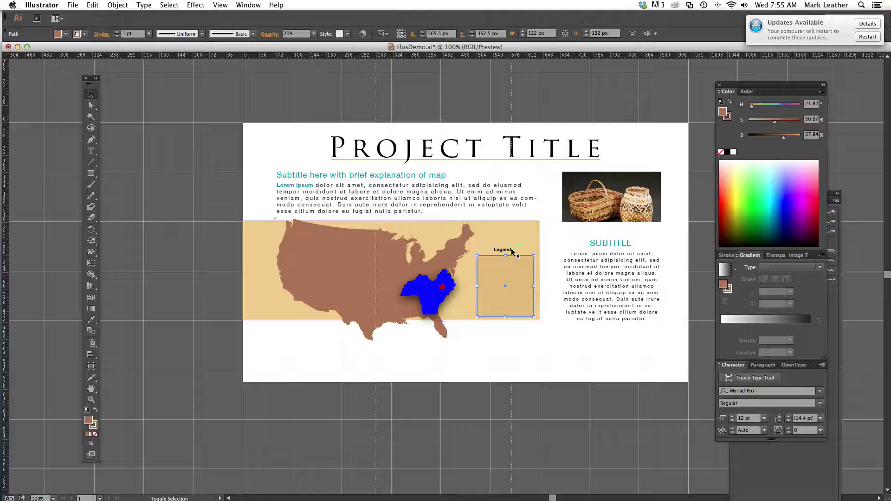
pyautogui.keyDown('shift'); pyautogui.click(509, 250); pyautogui.keyUp('shift')
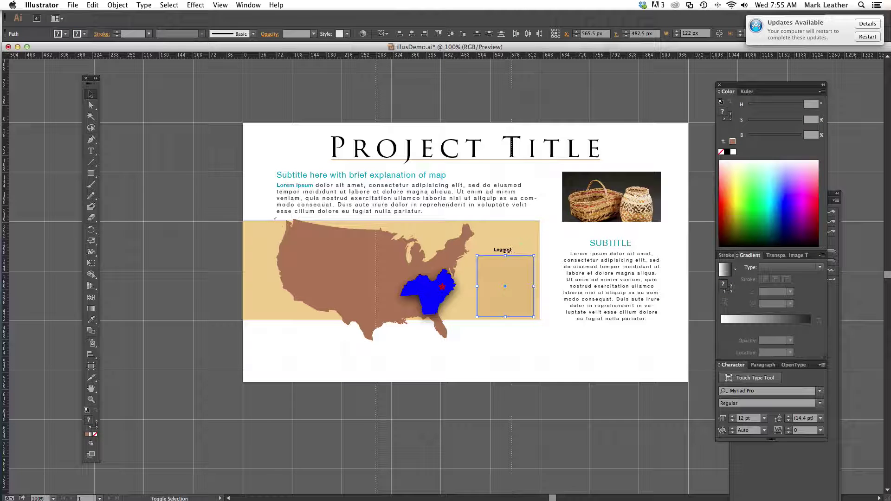
pyautogui.keyDown('shift'); pyautogui.click(443, 261); pyautogui.keyUp('shift')
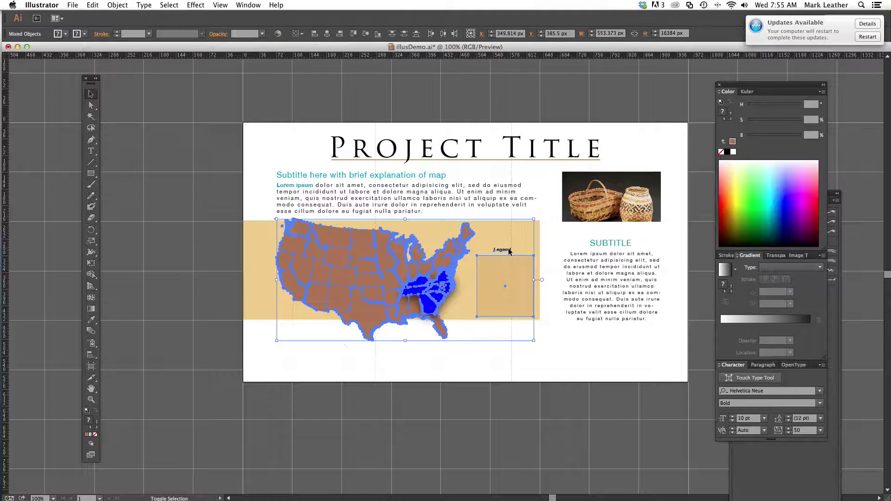
pyautogui.keyDown('shift'); pyautogui.click(443, 262); pyautogui.keyUp('shift')
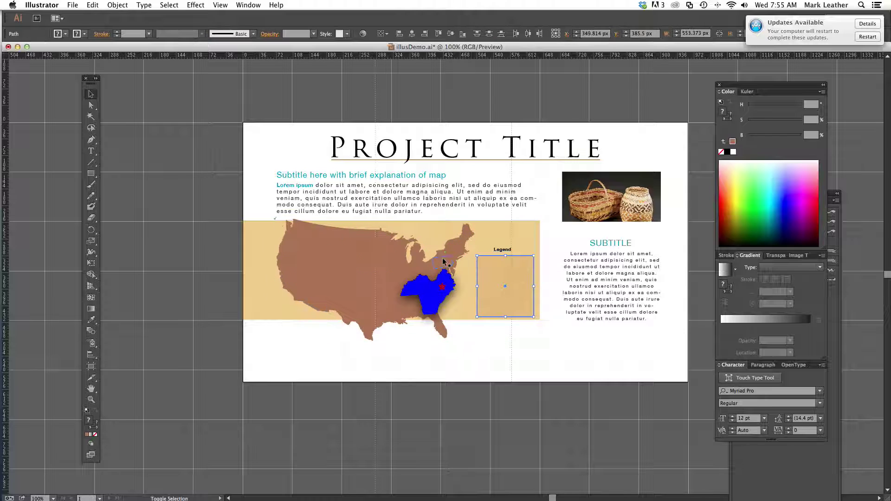
pyautogui.click(505, 252)
pyautogui.click(520, 243)
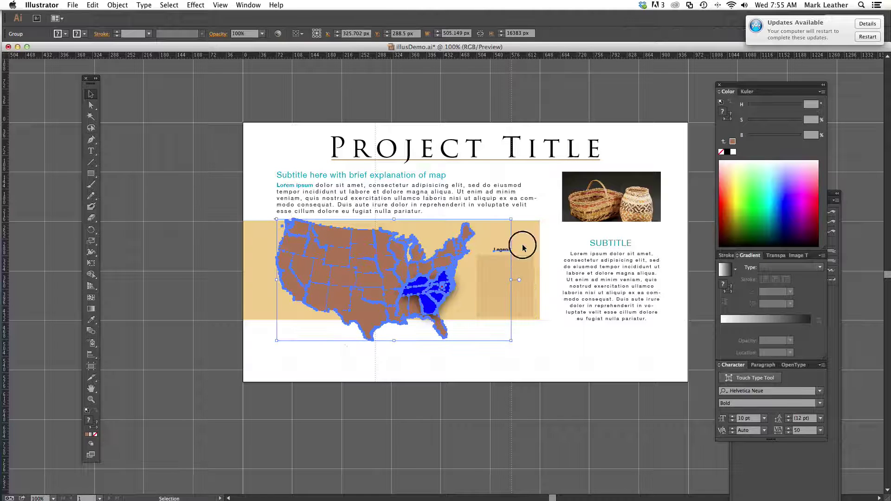
pyautogui.click(500, 255)
pyautogui.keyDown('shift'); pyautogui.click(446, 270); pyautogui.keyUp('shift')
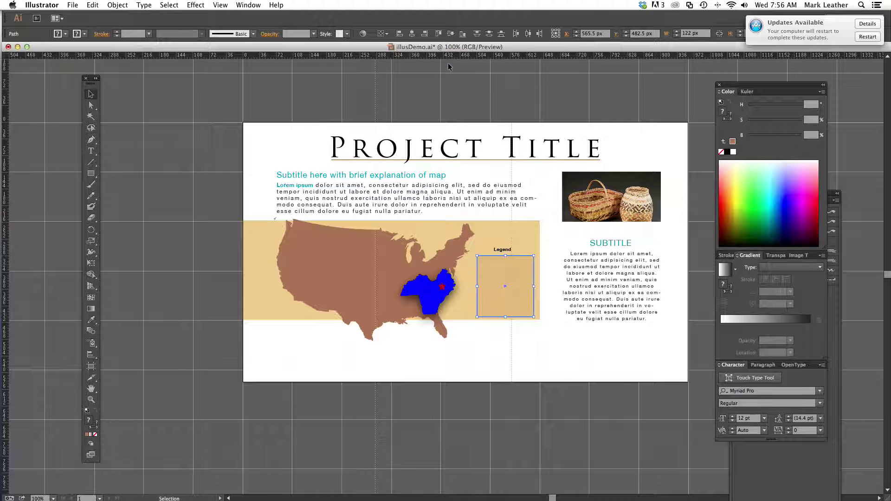
pyautogui.click(499, 252)
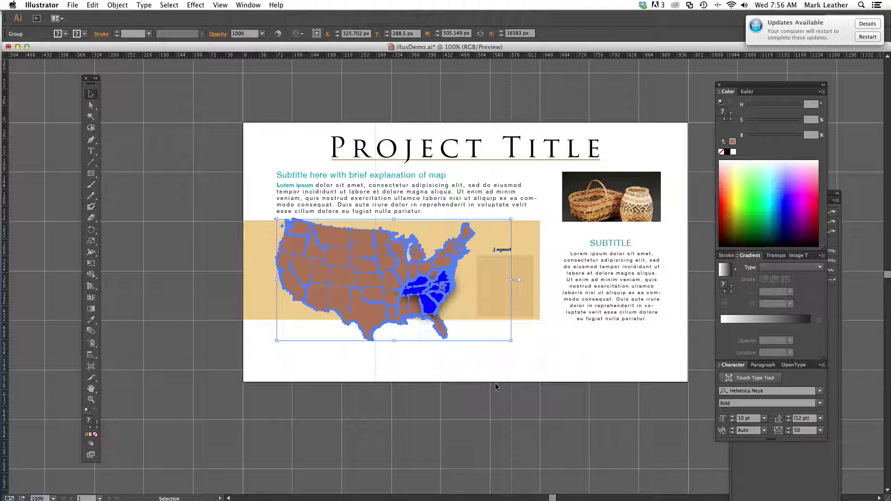
# Step: Nudge the legend rectangle 5 px left and 3 px up overall to centre it just beneath the Legend label
pyautogui.click(500, 301)
pyautogui.press('Left')
pyautogui.press('Left')
pyautogui.press('Left')
pyautogui.press('Left')
pyautogui.press('Left')
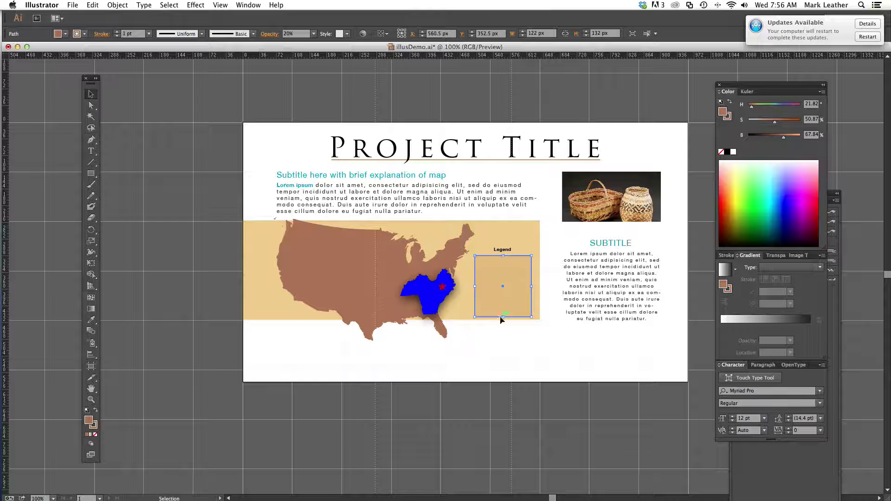
pyautogui.press('Up')
pyautogui.press('Up')
pyautogui.press('Up')
pyautogui.press('Up')
pyautogui.press('Up')
pyautogui.press('Up')
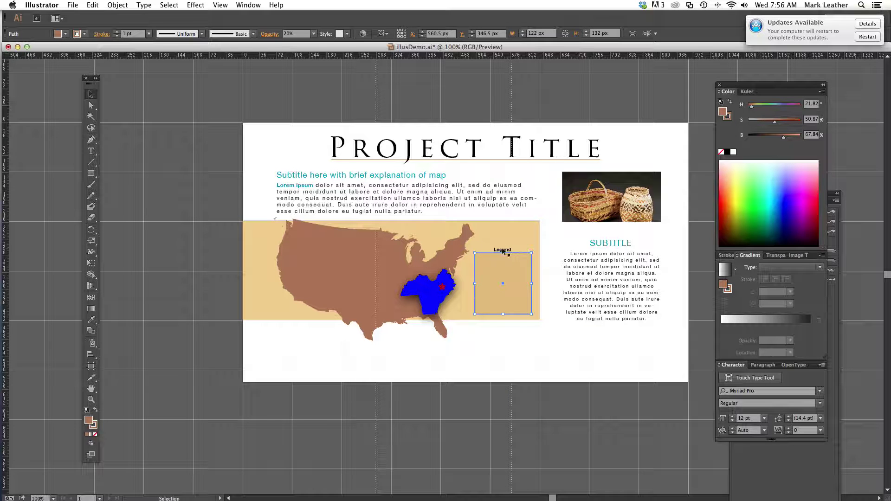
pyautogui.press('Down')
pyautogui.press('Down')
pyautogui.press('Down')
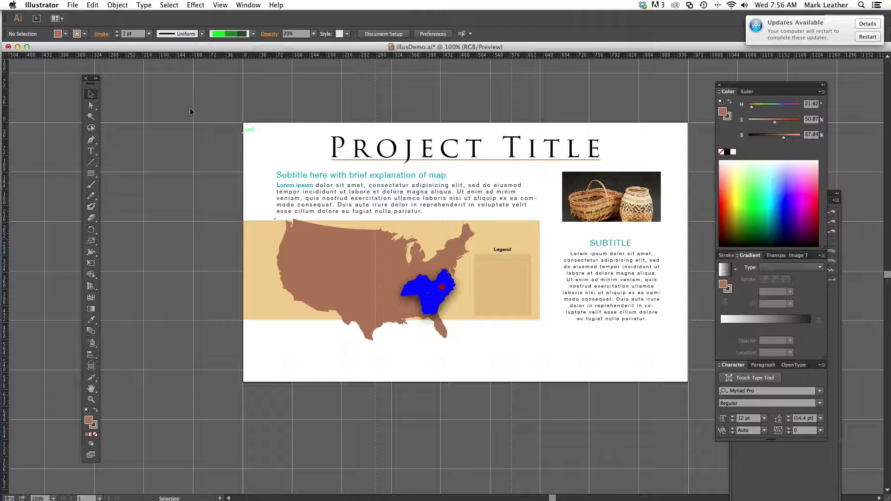
# Step: Select the highlighted southeastern states along with the star and set their fill to the muted blue 3D4591
pyautogui.click(92, 106)
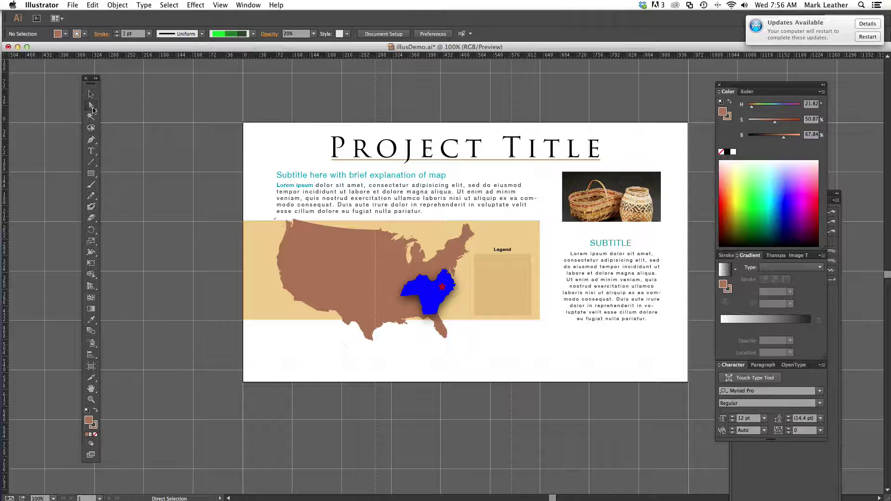
pyautogui.click(416, 293)
pyautogui.click(418, 291)
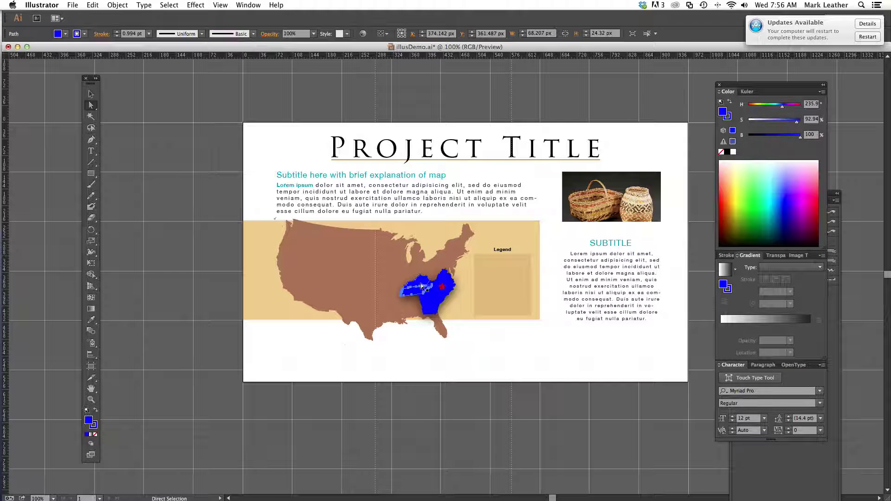
pyautogui.moveTo(422, 287); pyautogui.dragTo(450, 288)
pyautogui.keyDown('shift'); pyautogui.click(431, 307); pyautogui.keyUp('shift')
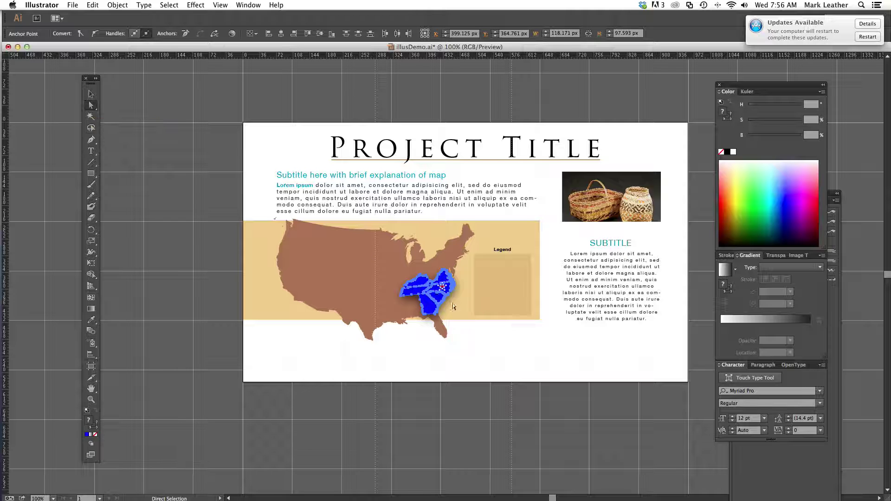
pyautogui.doubleClick(89, 421)
pyautogui.moveTo(682, 345); pyautogui.dragTo(662, 342)
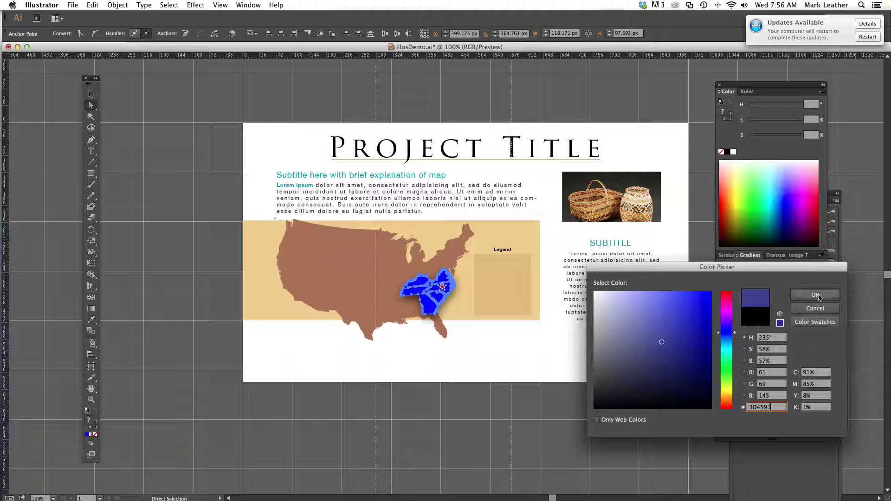
pyautogui.click(815, 295)
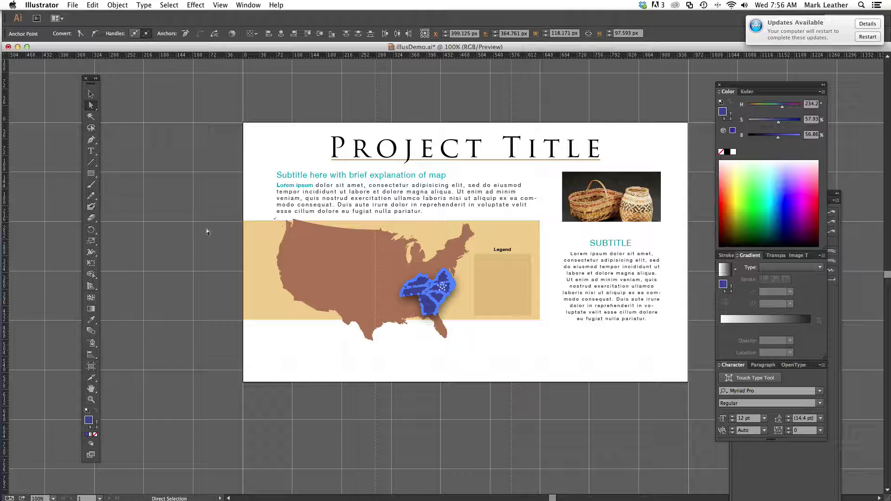
# Step: Recolour the selected southeastern states with the teal sampled from the subtitle text above the map, and deselect them
pyautogui.click(91, 320)
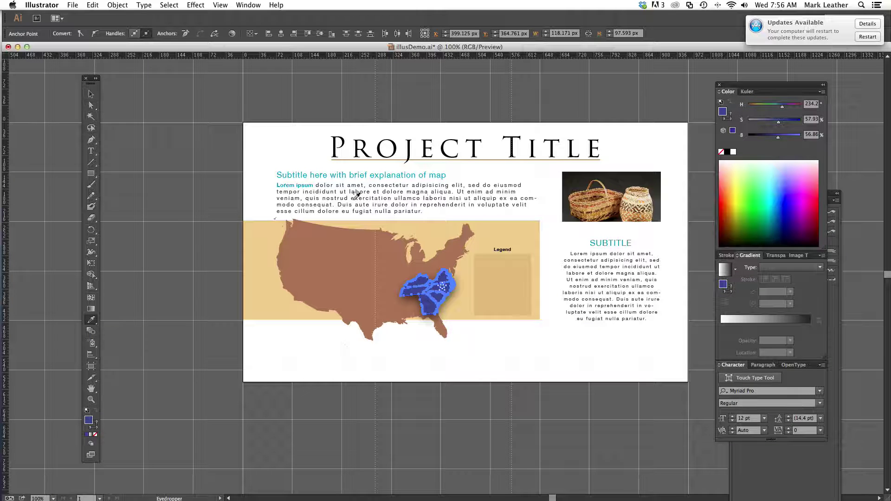
pyautogui.click(366, 174)
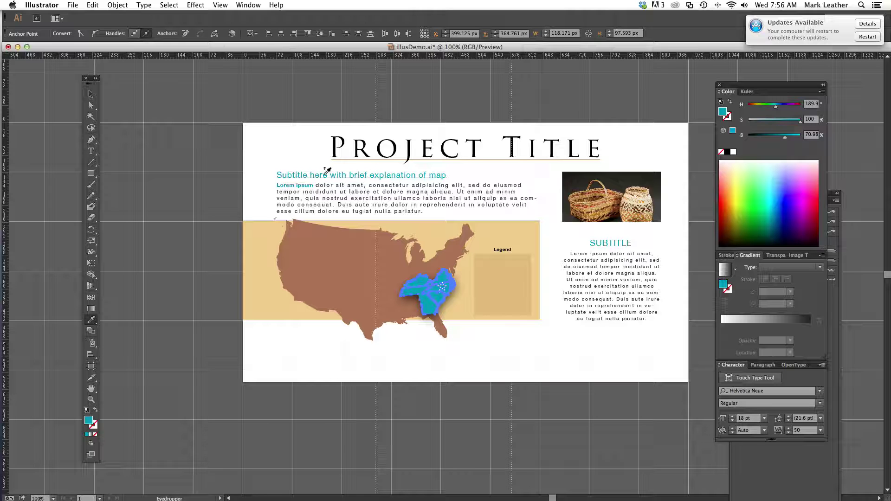
pyautogui.click(91, 94)
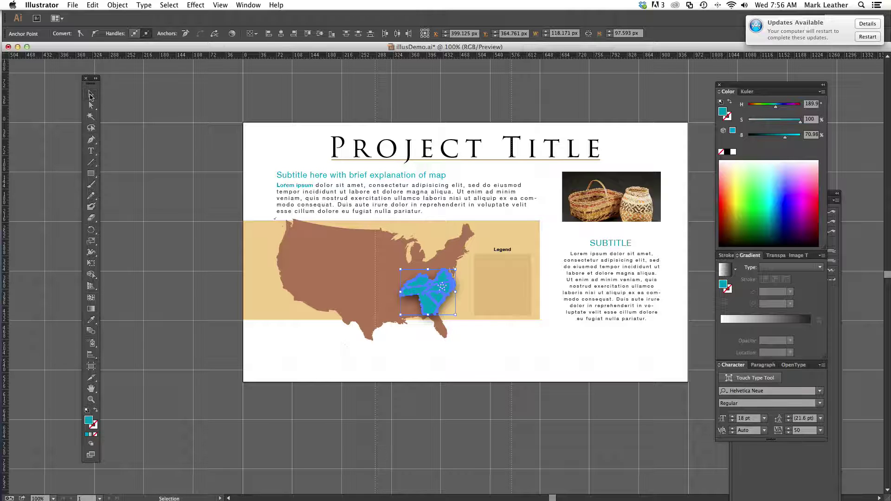
pyautogui.click(486, 338)
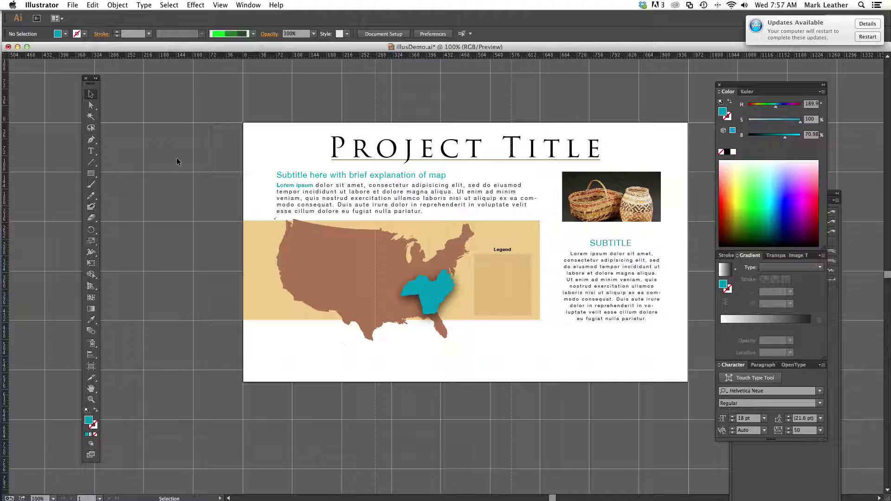
# Step: Delete the clipped basket photo above the SUBTITLE text block
pyautogui.click(592, 198)
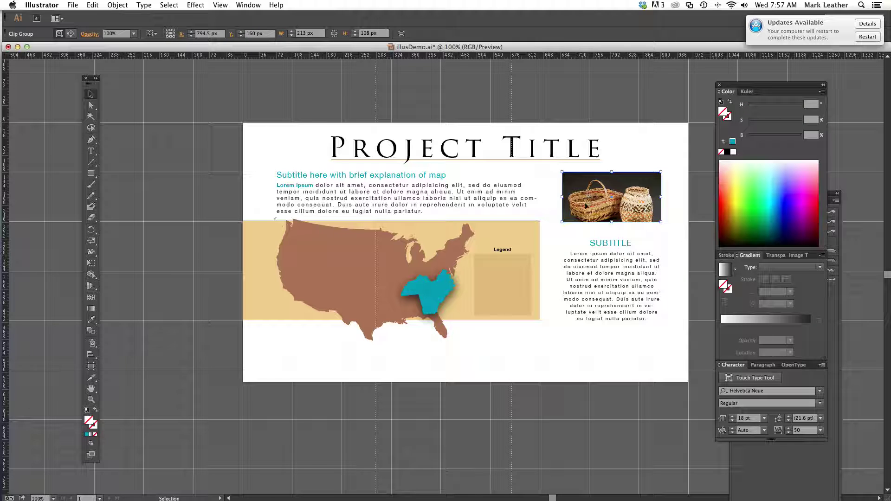
pyautogui.click(73, 5)
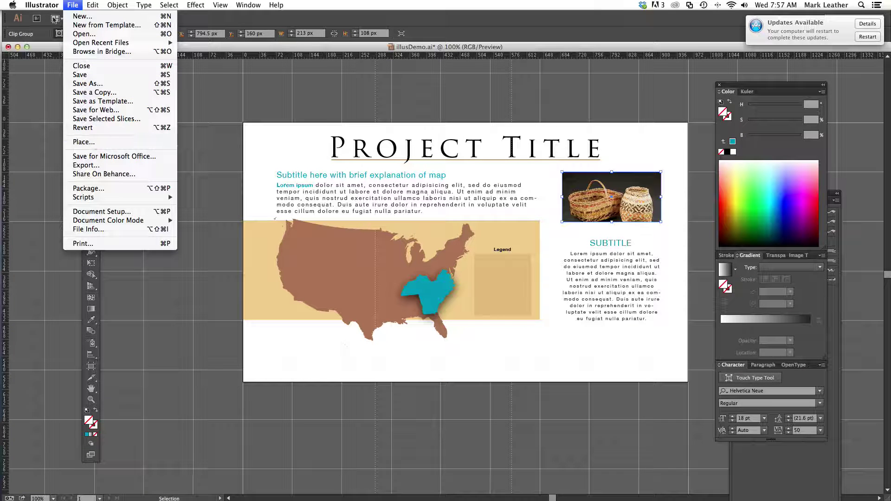
pyautogui.click(75, 6)
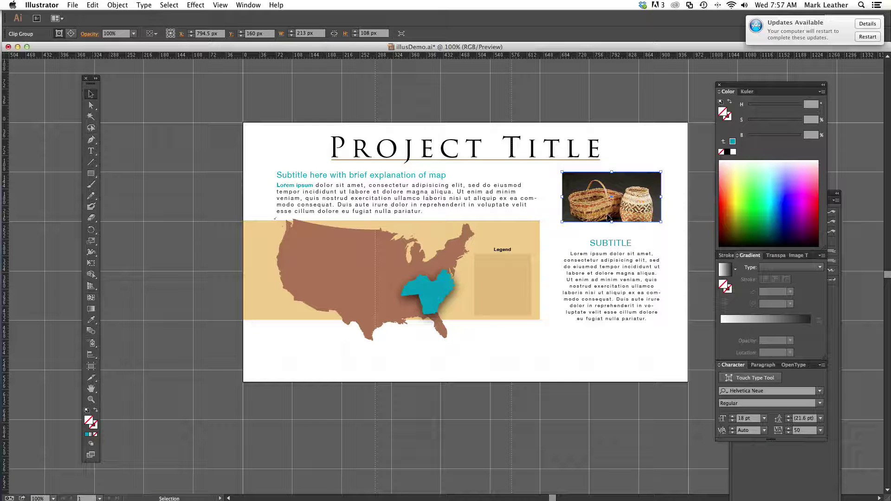
pyautogui.press('Delete')
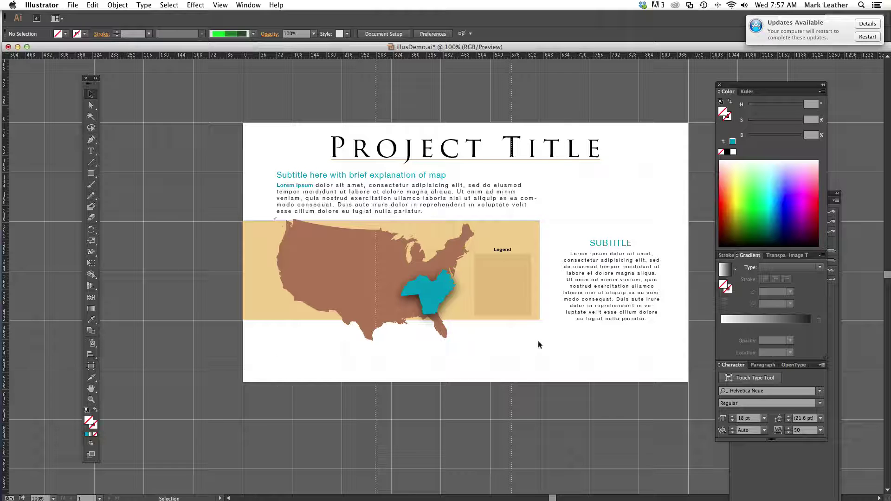
# Step: Unlock all locked objects on the artboard and clear the selection
pyautogui.click(116, 5)
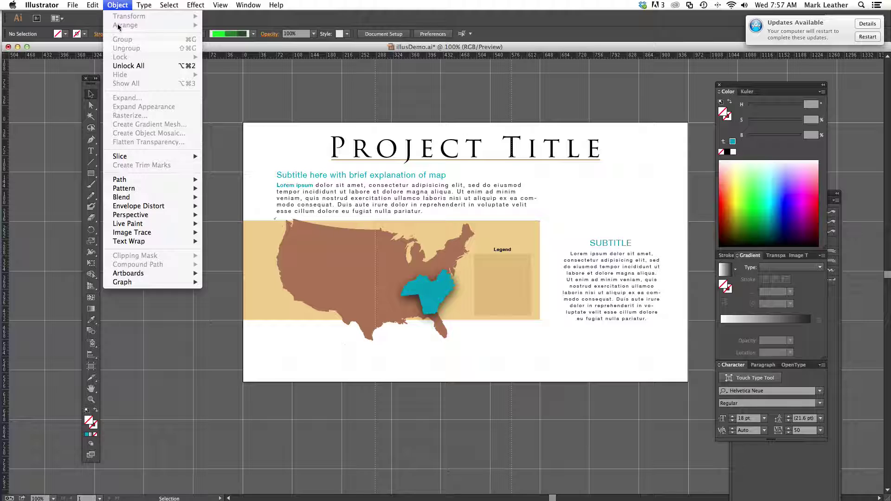
pyautogui.click(128, 66)
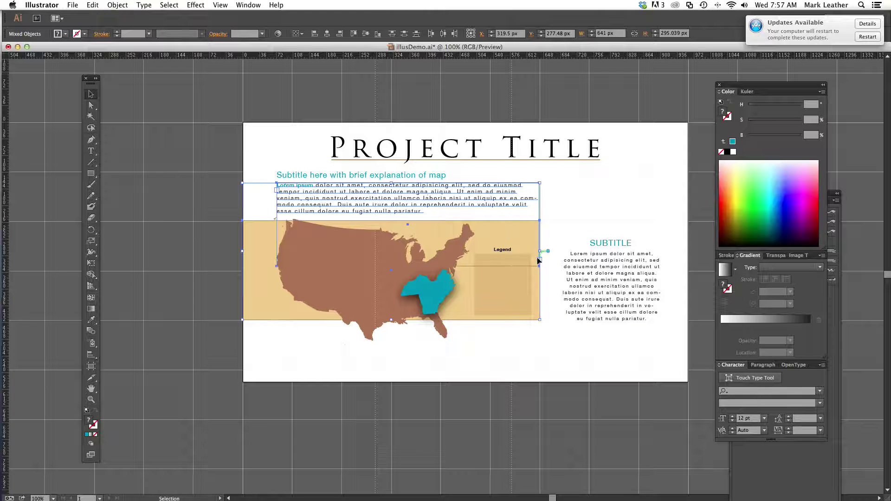
pyautogui.click(480, 351)
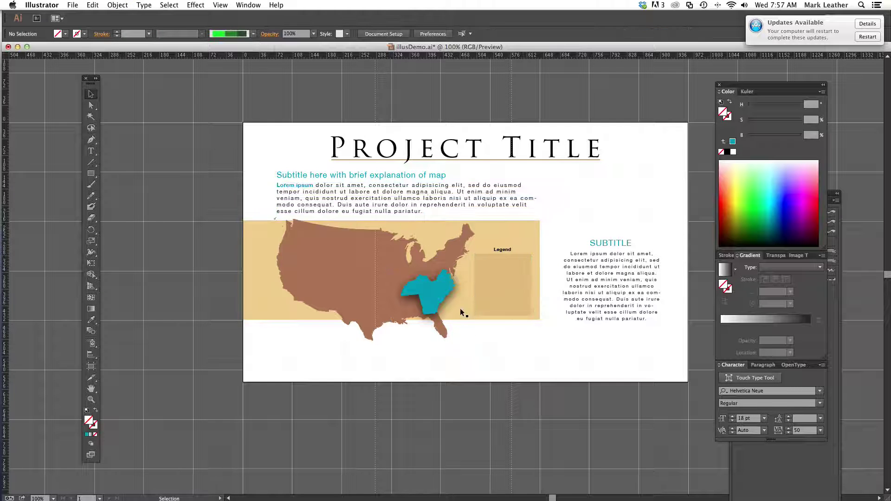
# Step: Shorten the introductory paragraph's text frame so it ends just above the tan band instead of overlapping the map
pyautogui.click(398, 198)
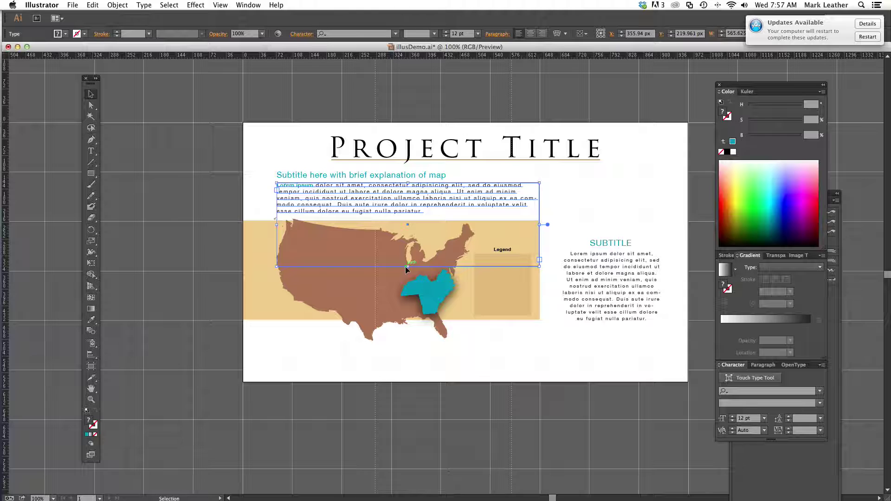
pyautogui.moveTo(409, 267); pyautogui.dragTo(414, 216)
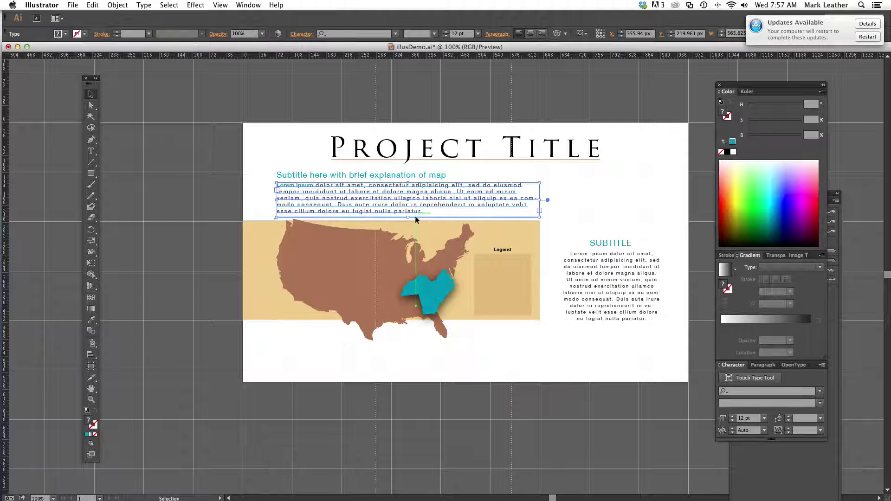
pyautogui.click(554, 355)
# Step: Select the US map, tan band and legend together, and create a new layer named map
pyautogui.moveTo(554, 354); pyautogui.dragTo(236, 222)
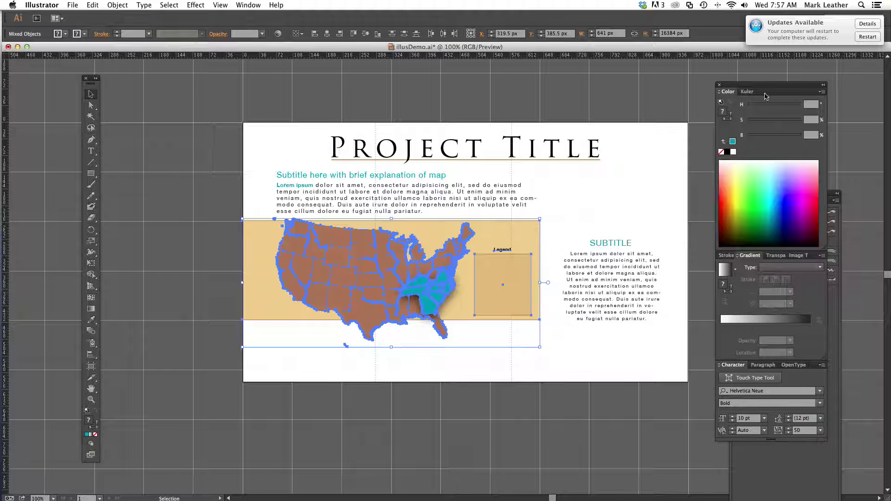
pyautogui.moveTo(762, 87)
pyautogui.mouseDown()
pyautogui.moveTo(639, 98)
pyautogui.moveTo(816, 99)
pyautogui.moveTo(772, 101)
pyautogui.mouseUp()
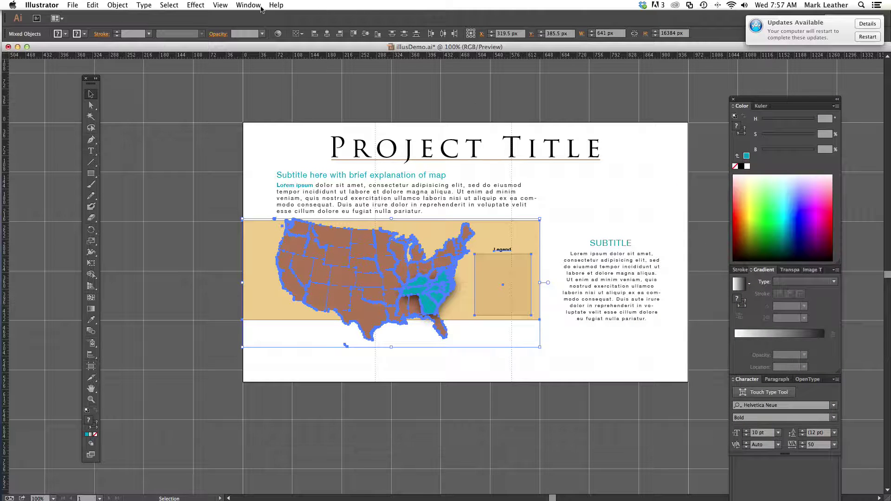
pyautogui.click(249, 5)
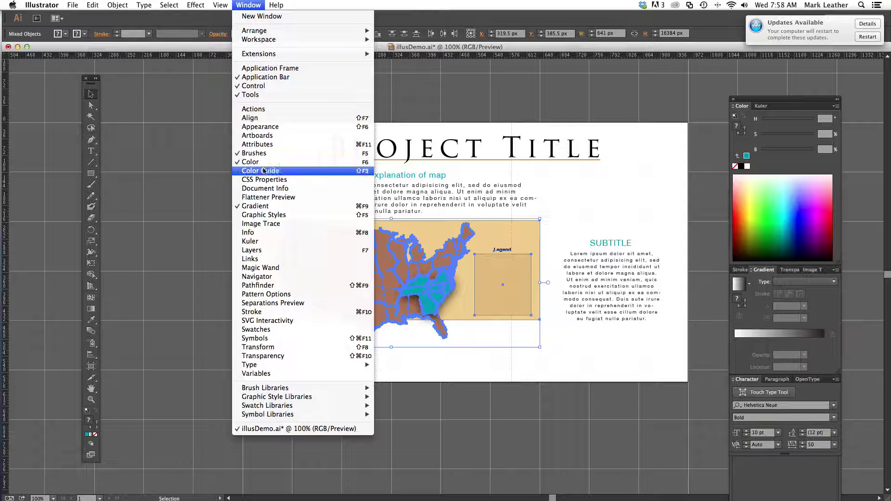
pyautogui.click(253, 251)
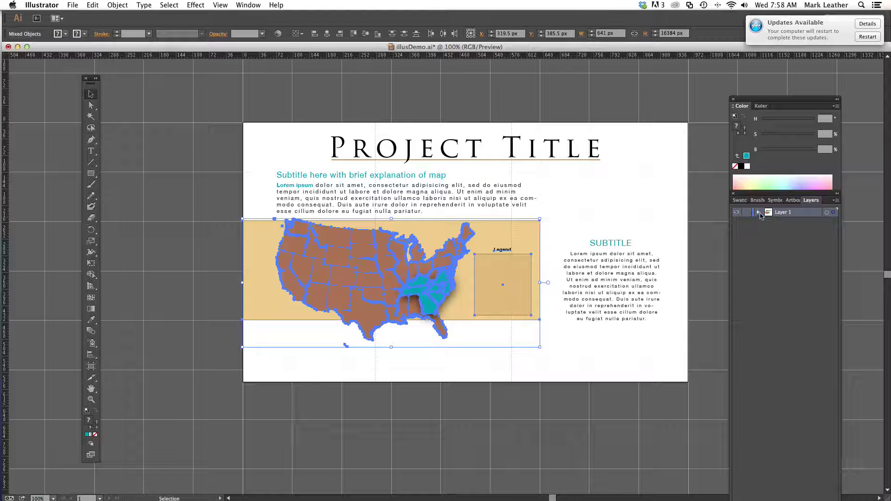
pyautogui.click(835, 201)
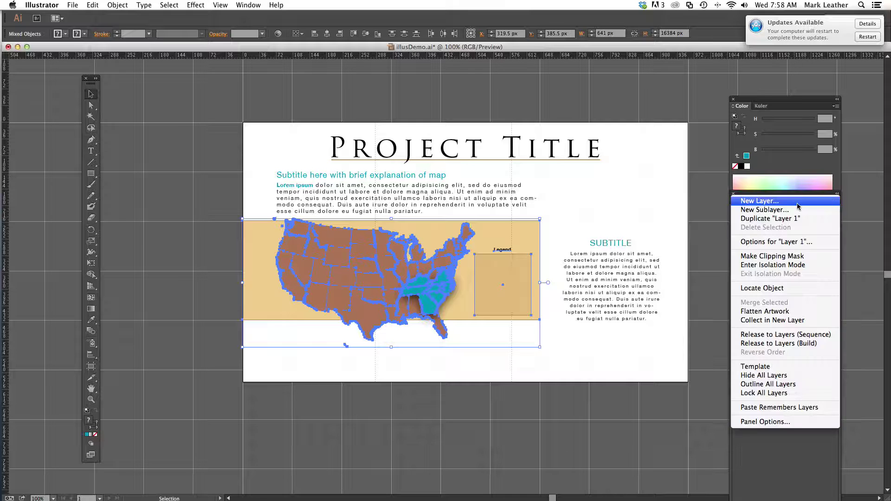
pyautogui.click(768, 203)
pyautogui.write('map')
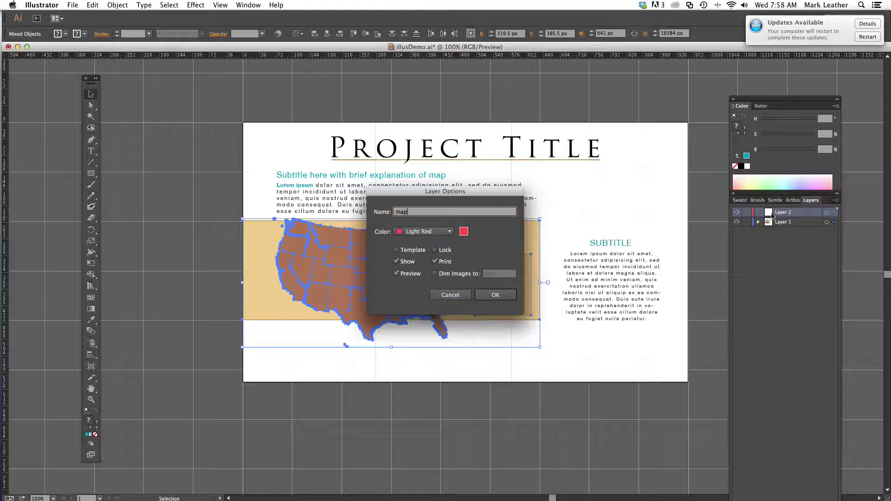
pyautogui.click(495, 294)
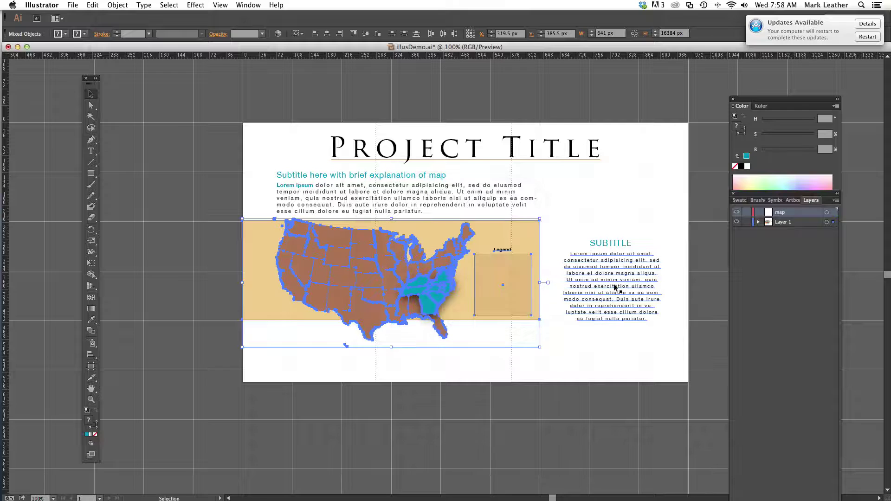
# Step: Cut the selected map artwork out of Layer 1 and make the map layer active
pyautogui.press('super+x')
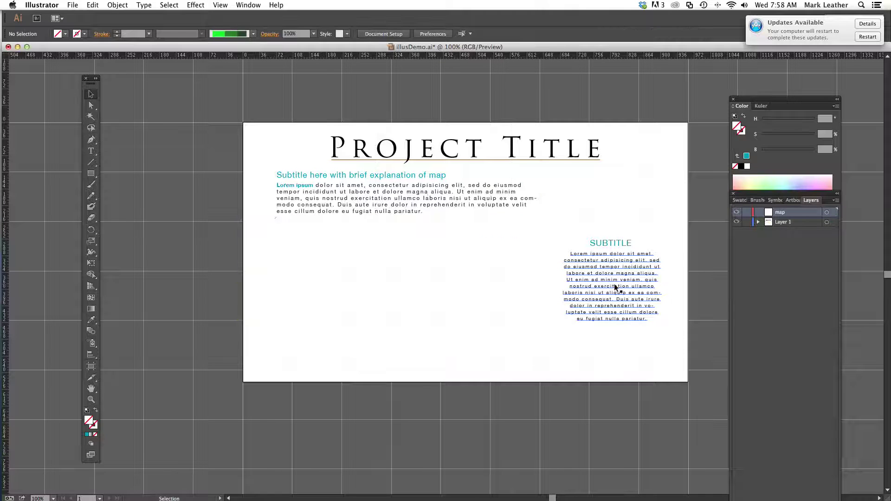
pyautogui.click(790, 221)
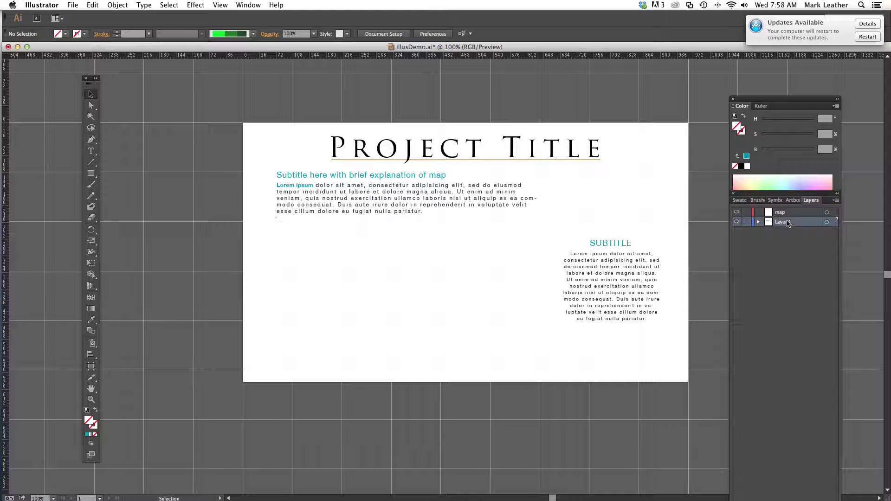
pyautogui.click(788, 213)
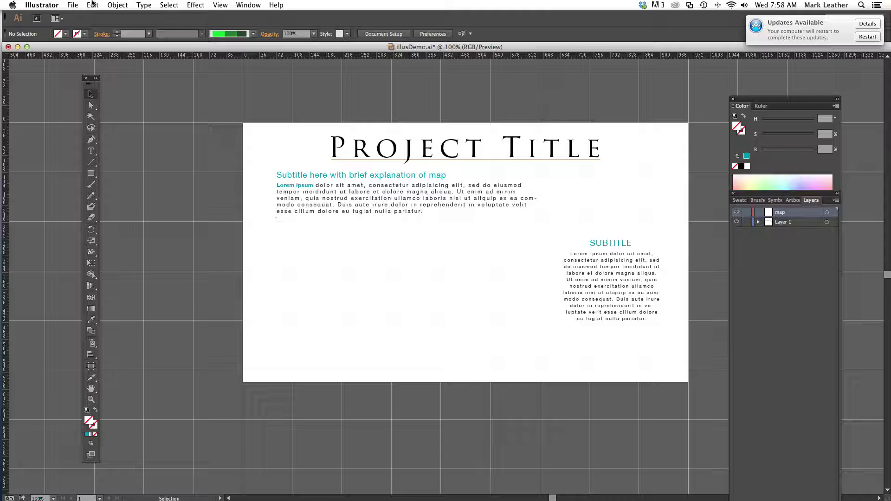
# Step: Try pasting the cut artwork in back on the map layer, and undo that paste
pyautogui.click(92, 5)
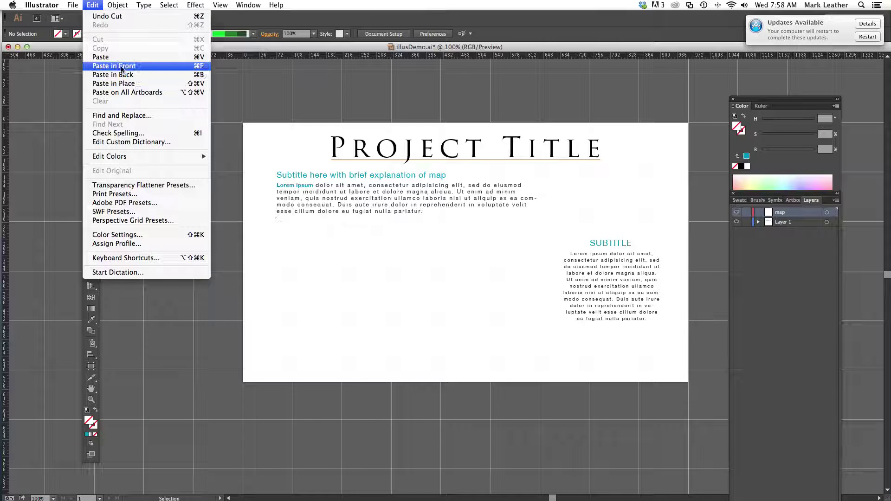
pyautogui.click(123, 74)
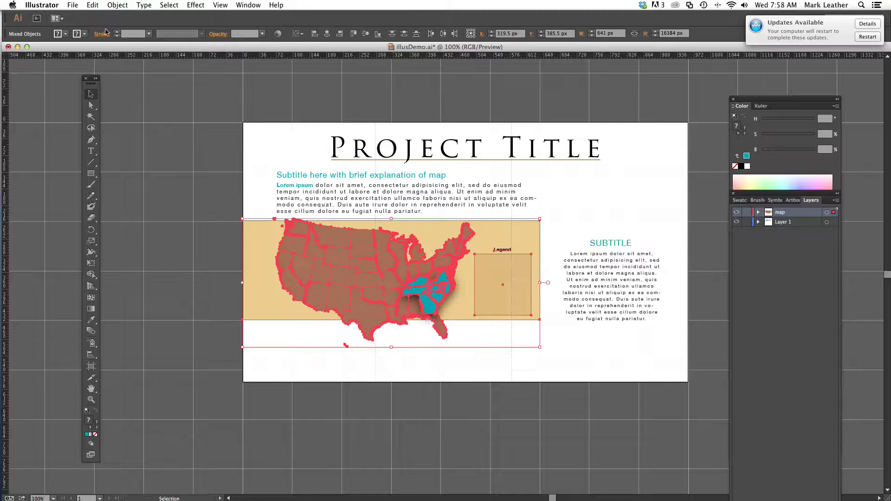
pyautogui.click(93, 5)
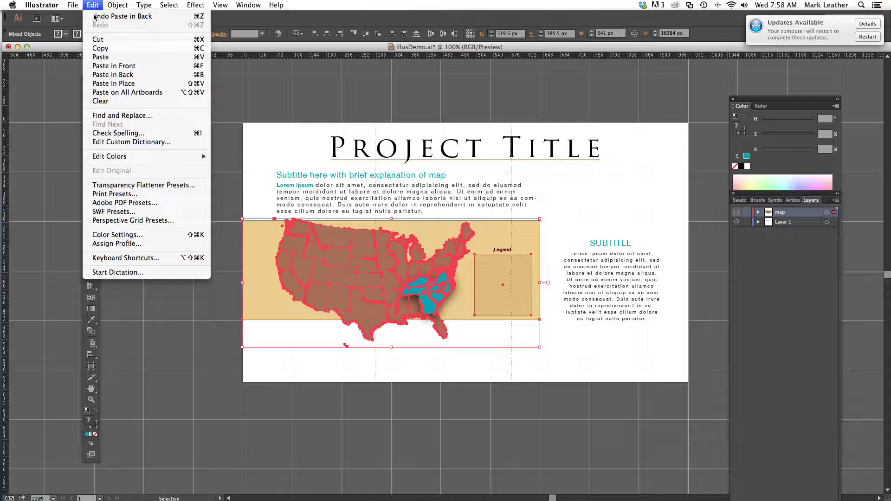
pyautogui.click(94, 16)
# Step: Paste the cut map artwork in place on the map layer and deselect it
pyautogui.click(93, 5)
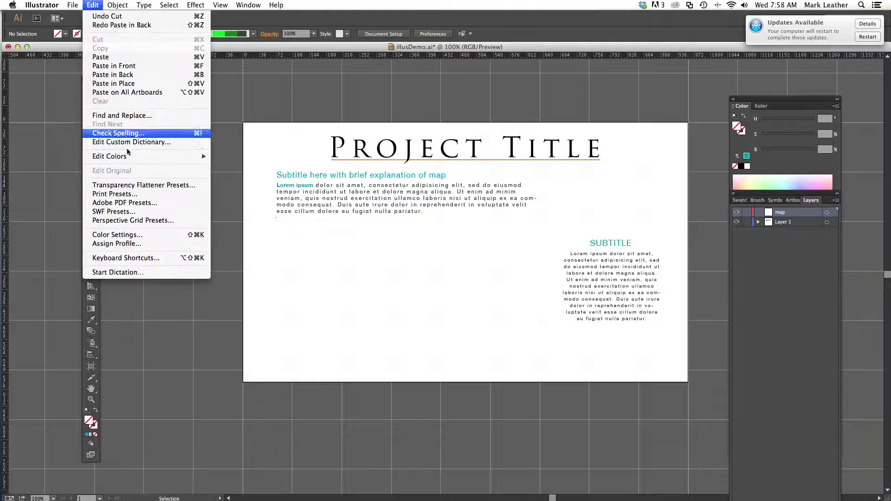
pyautogui.click(139, 85)
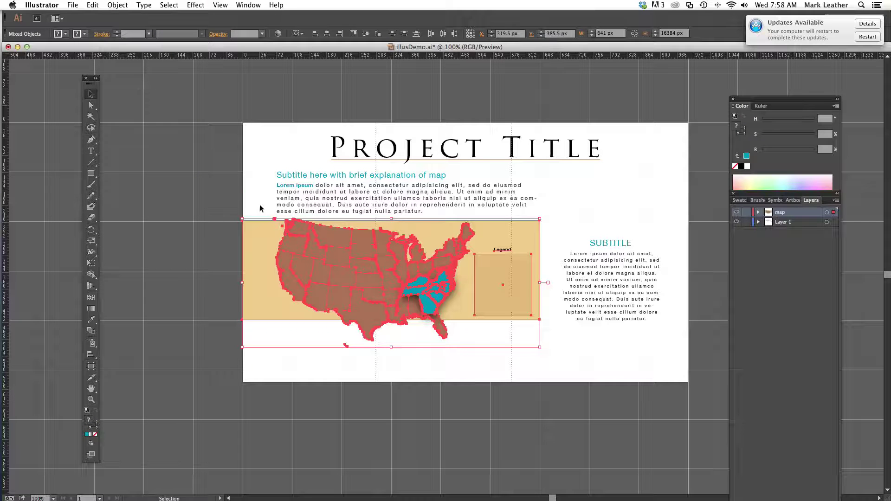
pyautogui.click(269, 169)
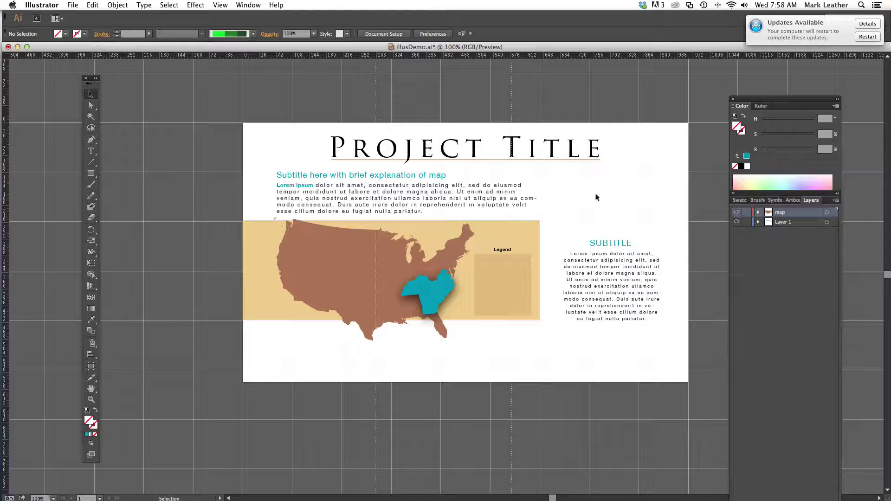
# Step: Rename Layer 1 as text
pyautogui.doubleClick(784, 222)
pyautogui.write('text')
pyautogui.press('Return')
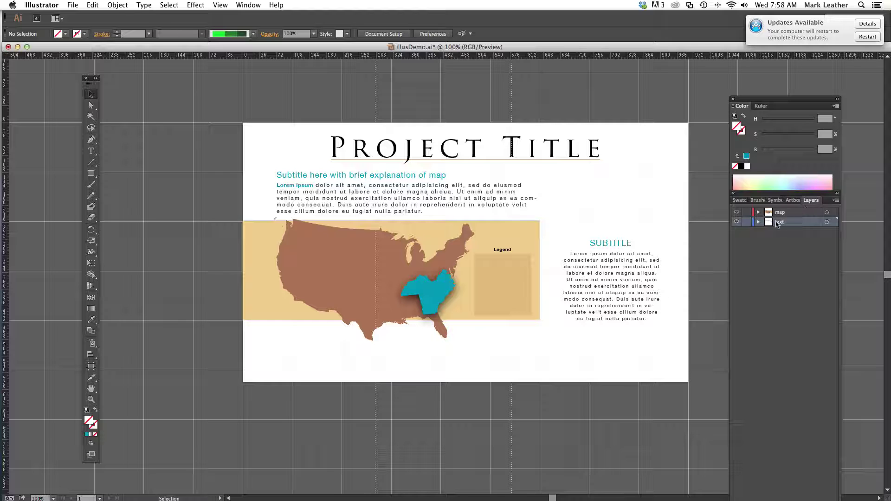
# Step: Hide and show the map and text layers in turn to check which artwork each one holds
pyautogui.click(738, 213)
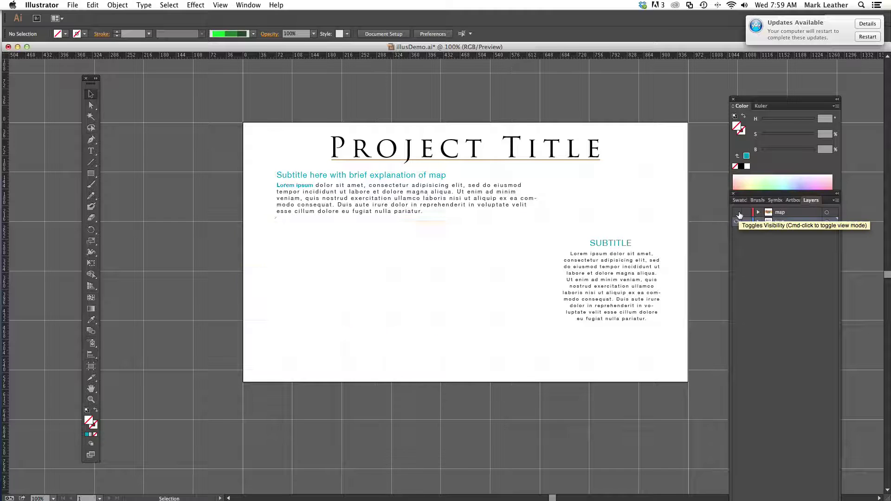
pyautogui.click(738, 213)
pyautogui.click(738, 213)
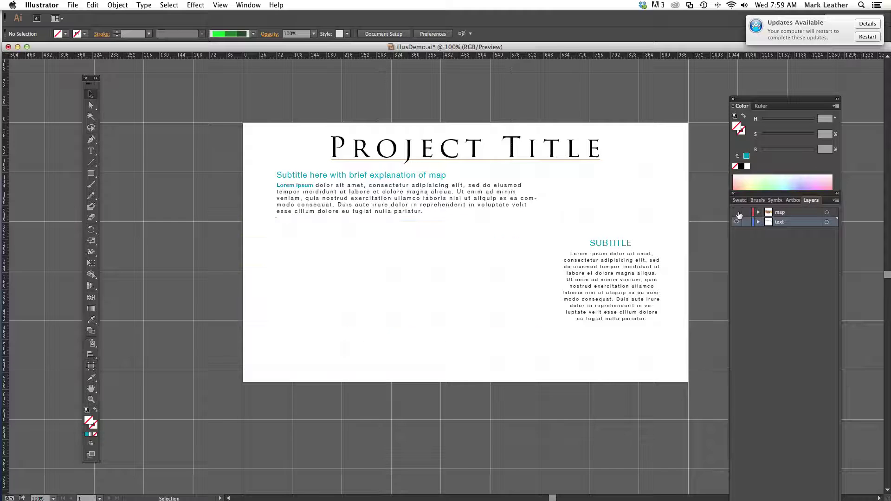
pyautogui.click(739, 214)
pyautogui.click(738, 223)
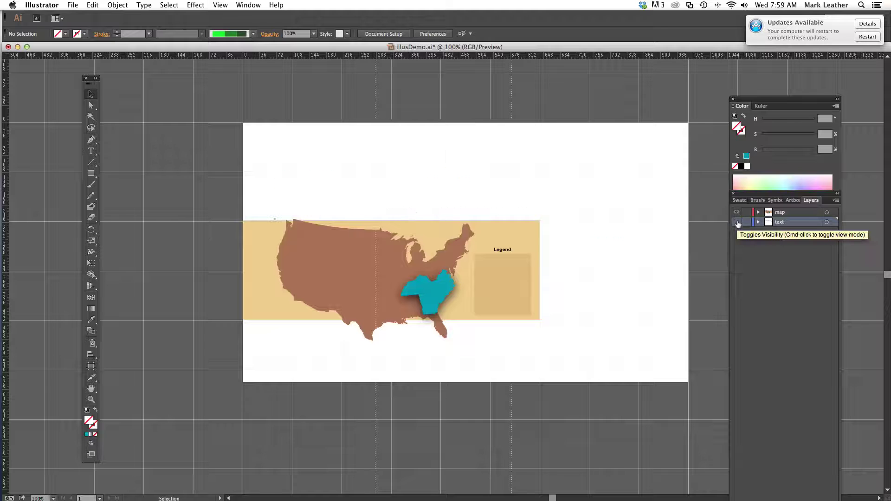
pyautogui.click(737, 223)
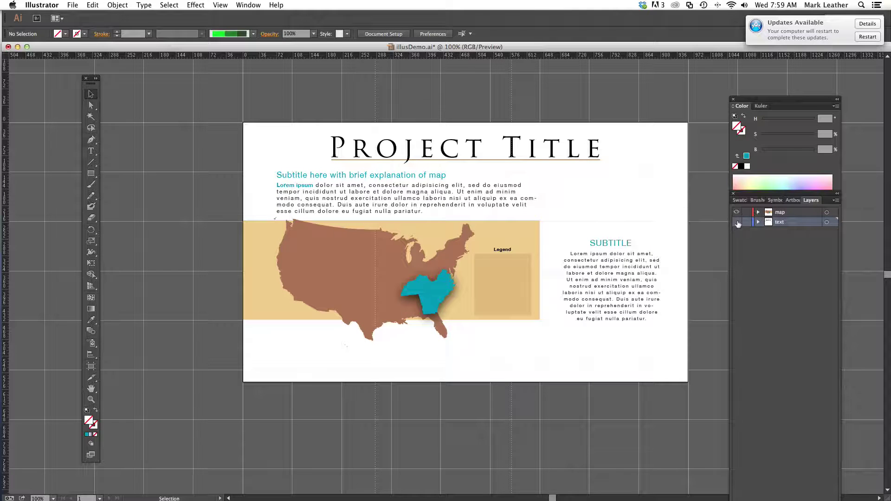
pyautogui.click(737, 224)
pyautogui.click(737, 223)
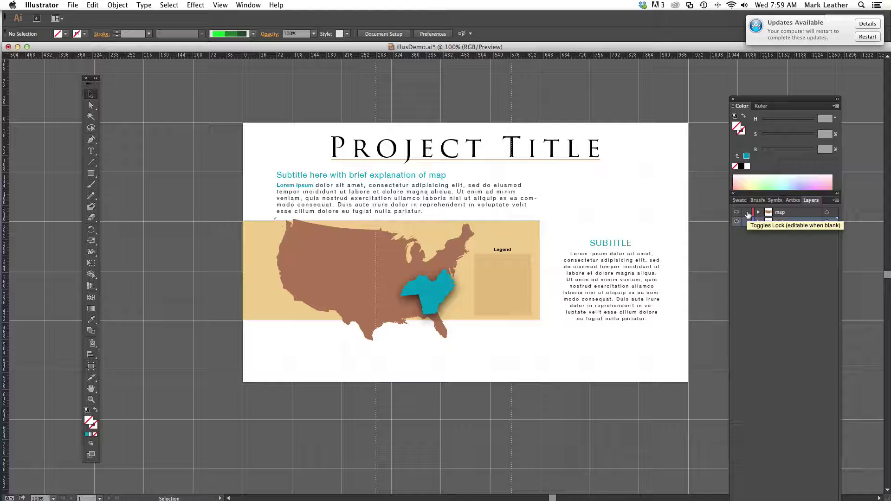
# Step: Lock the map layer and activate the Bar Graph tool
pyautogui.click(747, 213)
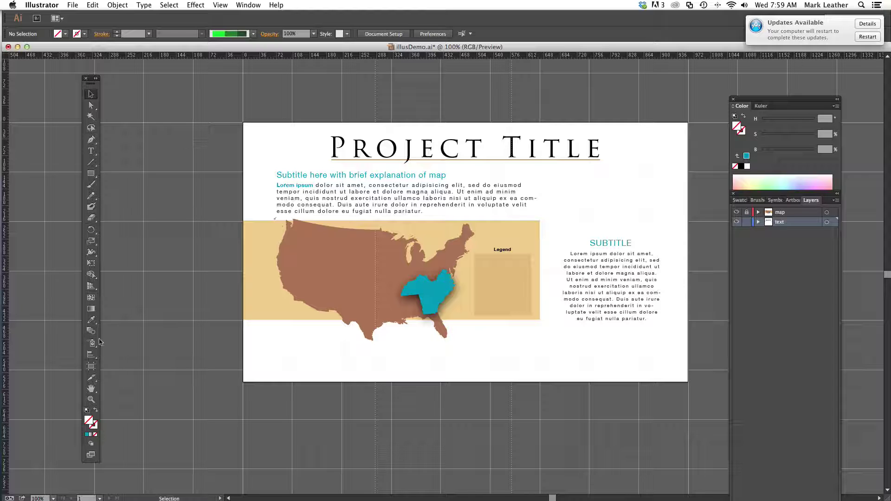
pyautogui.click(92, 355)
pyautogui.moveTo(91, 355)
pyautogui.mouseDown()
pyautogui.moveTo(147, 388)
pyautogui.moveTo(145, 404)
pyautogui.moveTo(130, 355)
pyautogui.moveTo(140, 371)
pyautogui.moveTo(141, 443)
pyautogui.moveTo(145, 412)
pyautogui.moveTo(121, 355)
pyautogui.moveTo(93, 355)
pyautogui.mouseUp()
pyautogui.moveTo(94, 355); pyautogui.dragTo(153, 355)
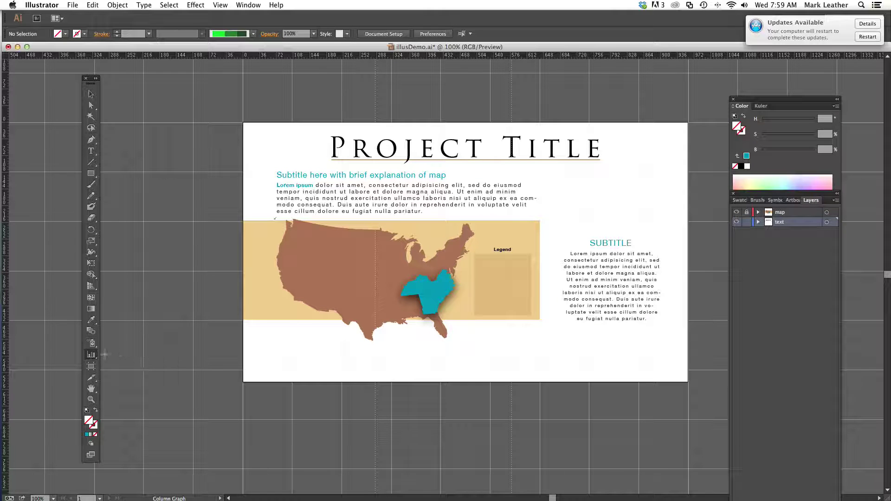
pyautogui.moveTo(91, 356); pyautogui.dragTo(94, 359)
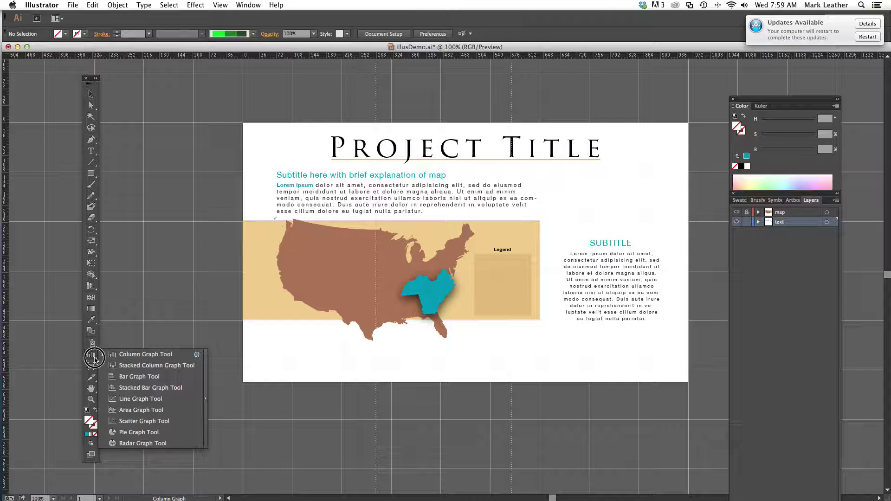
pyautogui.moveTo(95, 359); pyautogui.dragTo(150, 378)
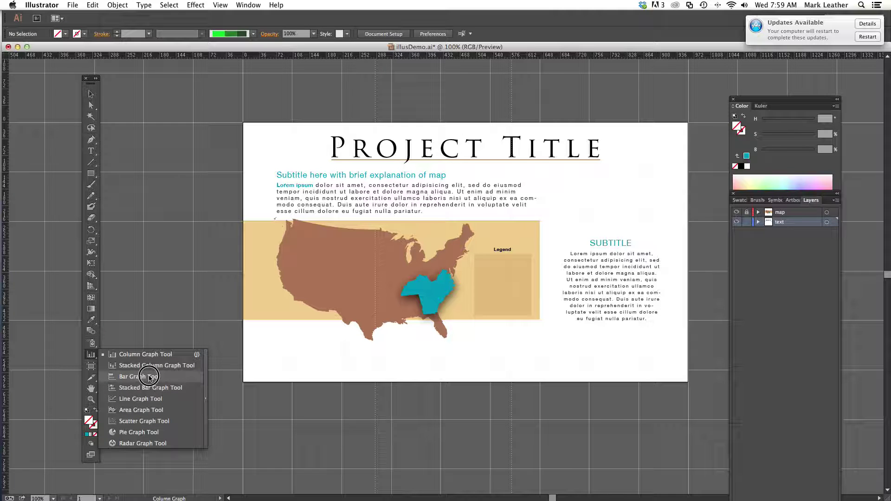
pyautogui.moveTo(150, 378); pyautogui.dragTo(150, 377)
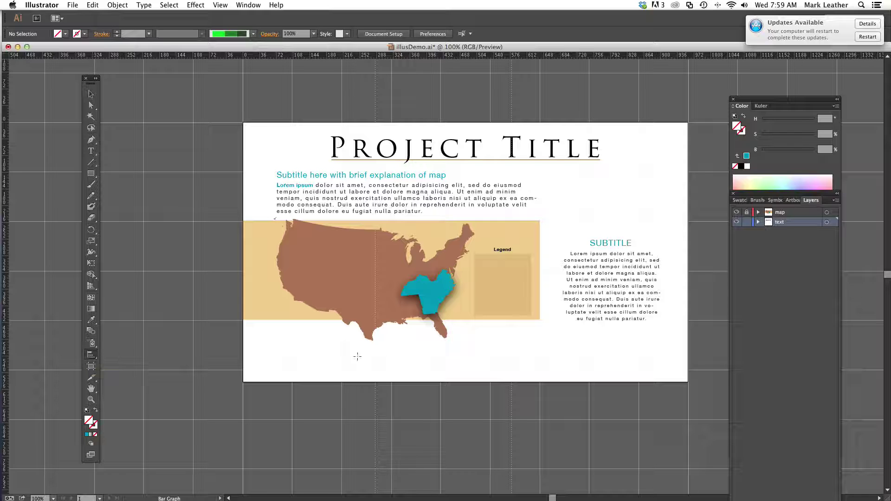
# Step: Place a bar graph 400 px wide and 200 px high, starting just below the map's right side
pyautogui.click(471, 328)
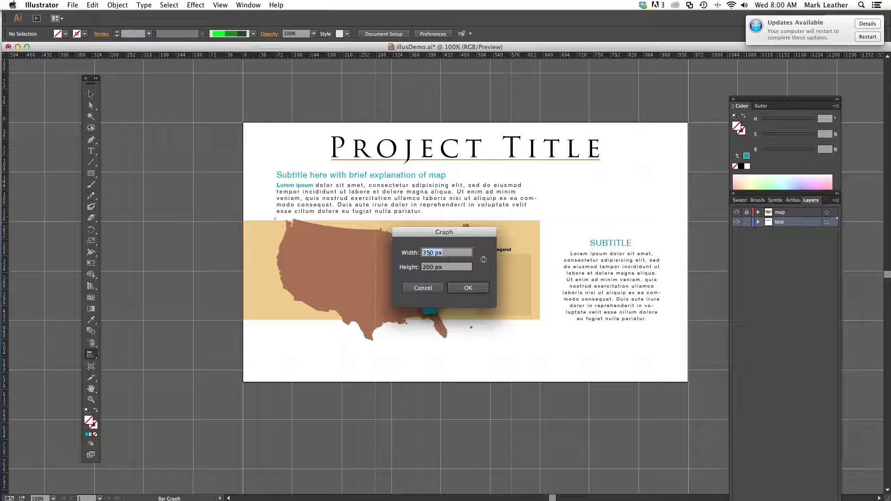
pyautogui.moveTo(434, 253); pyautogui.dragTo(413, 253)
pyautogui.write('400')
pyautogui.click(463, 289)
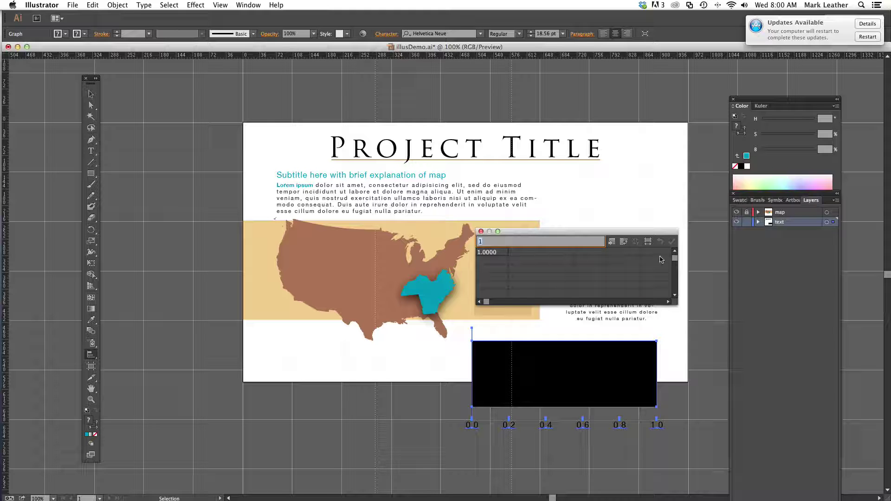
# Step: Fill the first row of the graph data with 10, 20, 35, 5, 10 and 15, and apply it
pyautogui.write('1')
pyautogui.press('Return')
pyautogui.write('20')
pyautogui.press('Tab')
pyautogui.write('35')
pyautogui.click(592, 257)
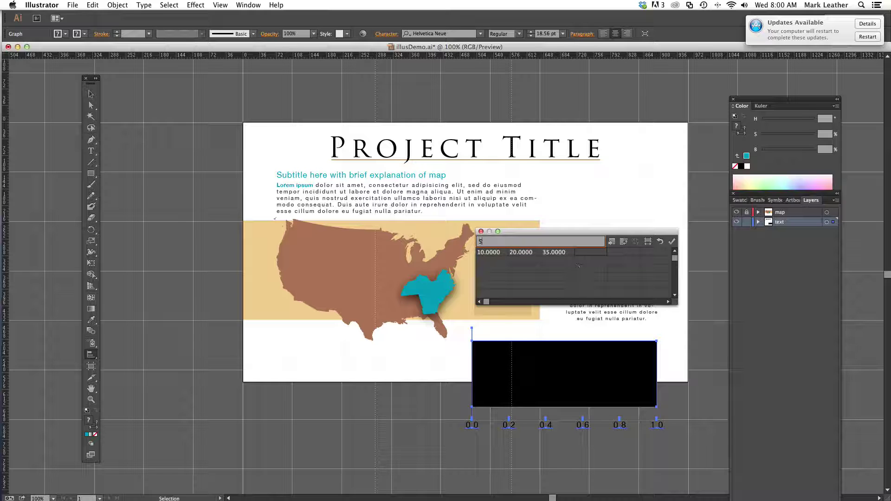
pyautogui.click(624, 256)
pyautogui.click(651, 256)
pyautogui.write('15')
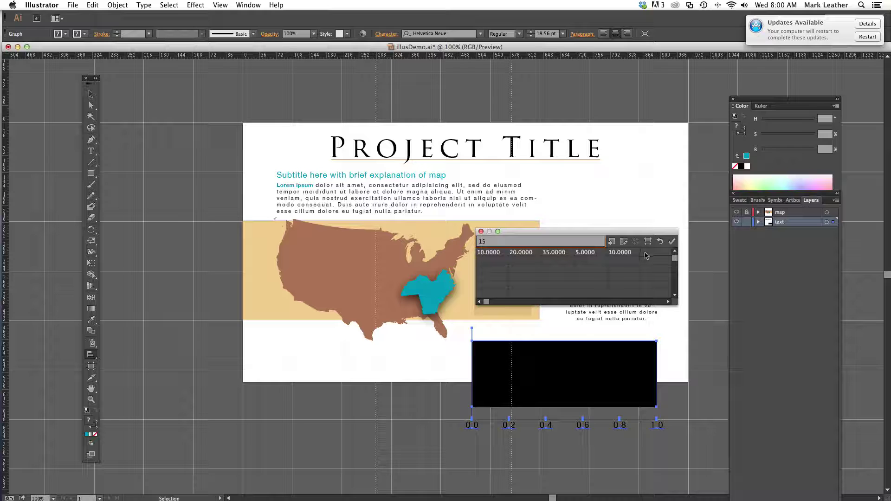
pyautogui.click(673, 242)
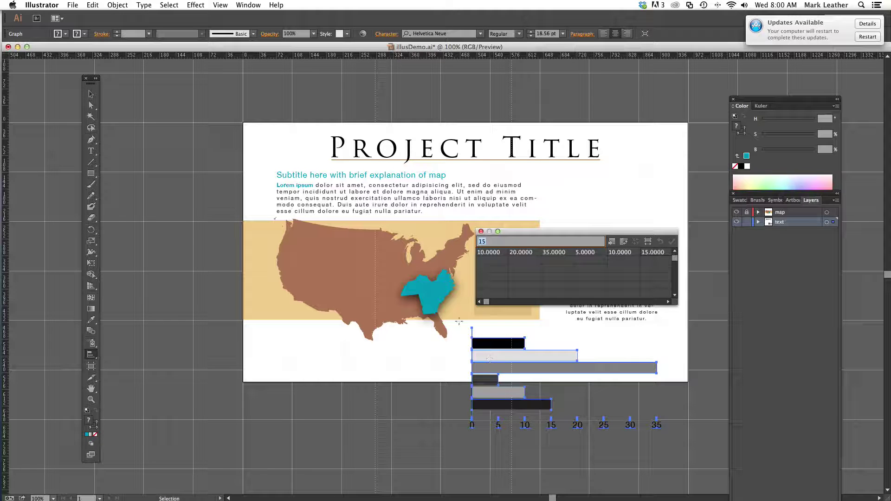
# Step: Close the graph data window and move the bar graph up so it sits fully on the artboard
pyautogui.click(91, 94)
pyautogui.moveTo(527, 363); pyautogui.dragTo(512, 348)
pyautogui.click(481, 231)
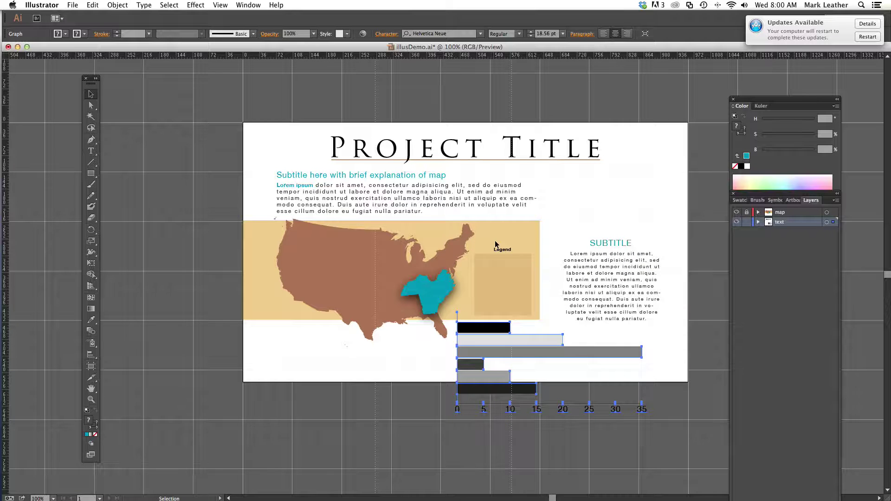
pyautogui.moveTo(545, 356); pyautogui.dragTo(571, 309)
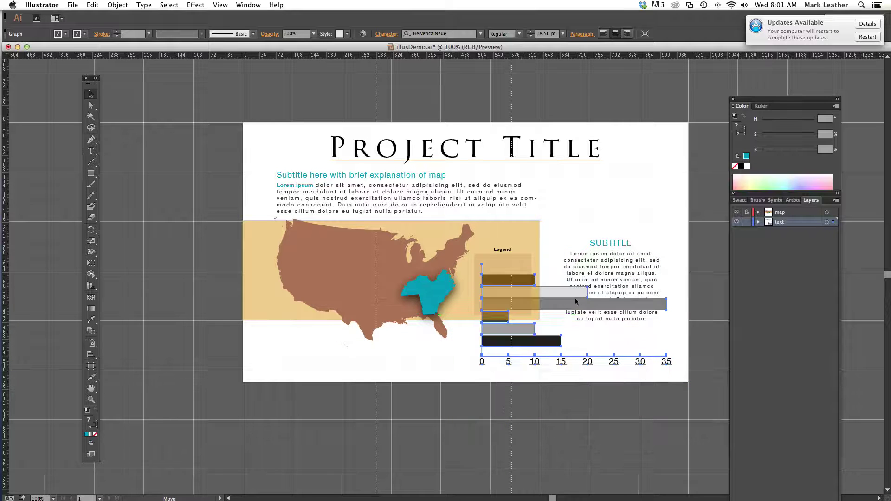
# Step: Hide the map layer and move the bar graph into the empty area beneath the explanation paragraph
pyautogui.click(736, 212)
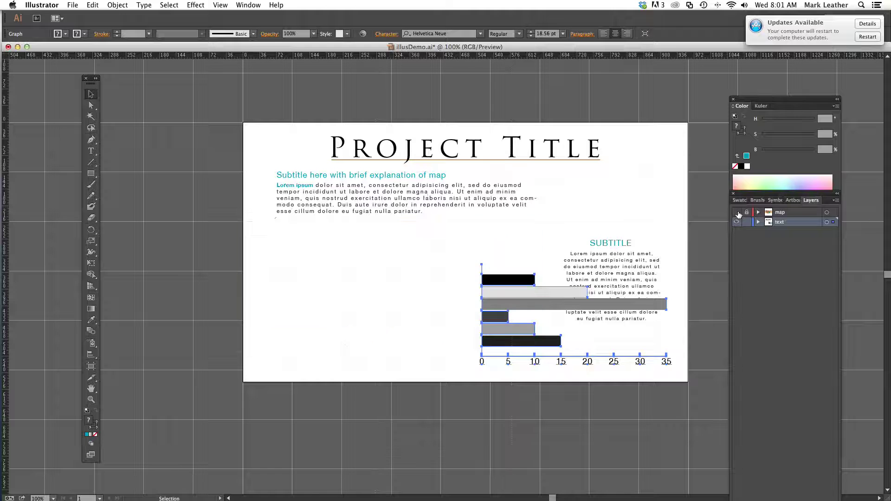
pyautogui.moveTo(496, 328); pyautogui.dragTo(297, 302)
pyautogui.moveTo(398, 278); pyautogui.dragTo(435, 291)
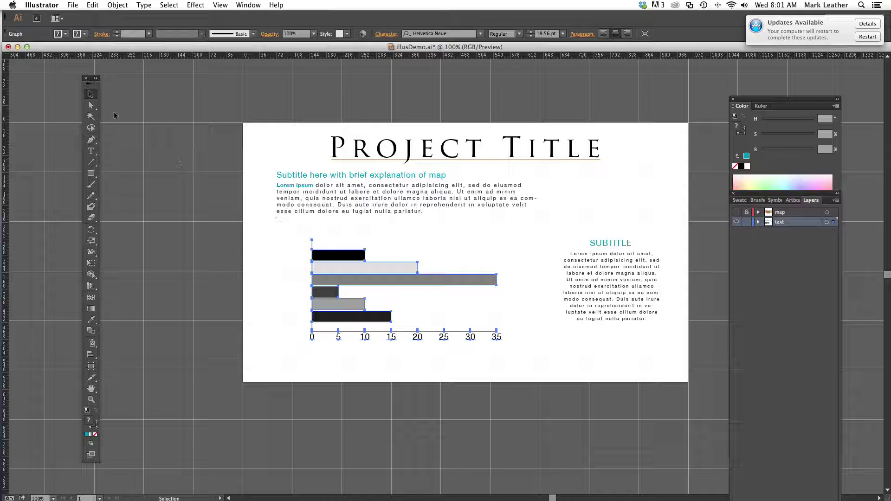
# Step: Isolate the bar graph and try selecting its bars individually with the Direct Selection tool
pyautogui.click(91, 105)
pyautogui.rightClick(366, 273)
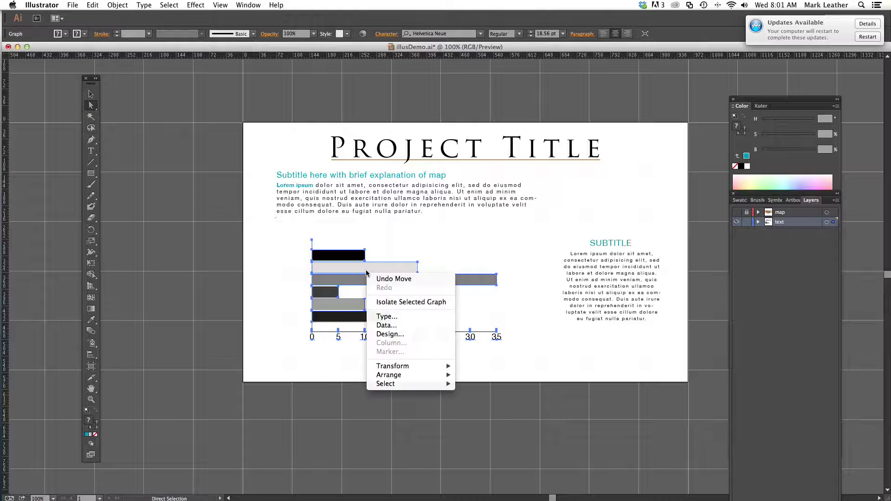
pyautogui.click(391, 303)
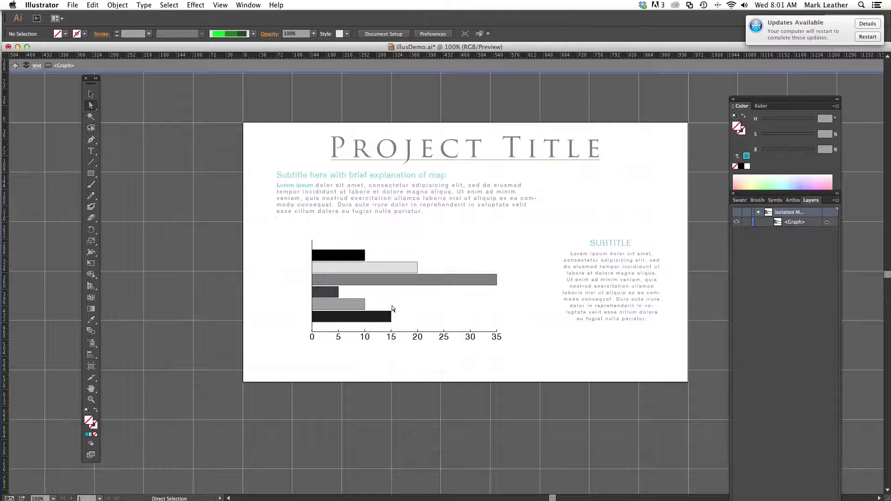
pyautogui.click(358, 255)
pyautogui.click(358, 268)
pyautogui.click(358, 279)
# Step: Switch the top bar's colour model to HSB and fill it with teal at about 63% brightness
pyautogui.click(348, 255)
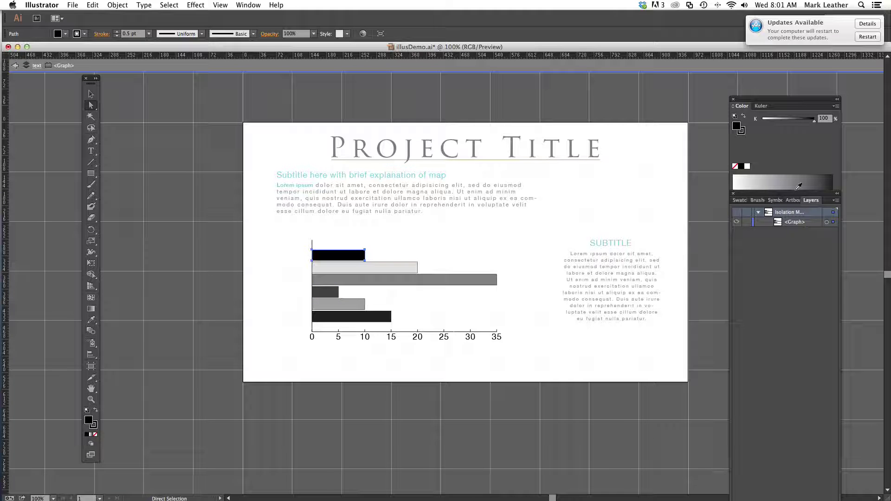
pyautogui.click(835, 106)
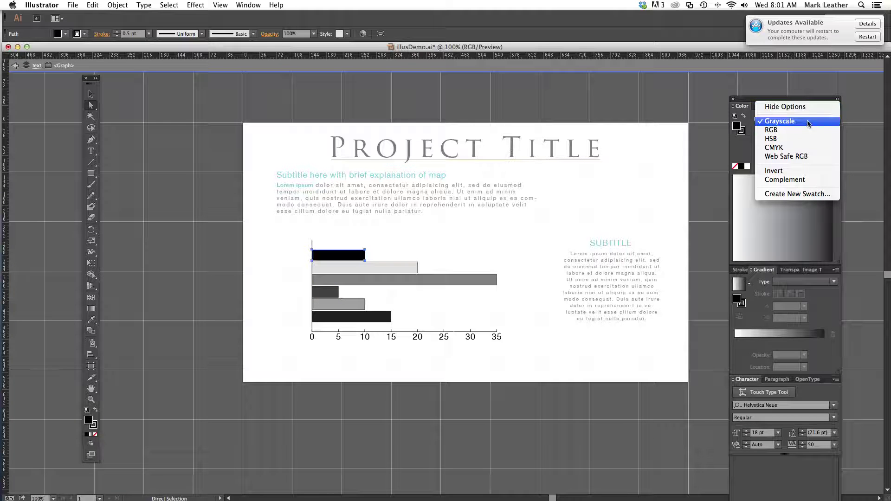
pyautogui.click(789, 140)
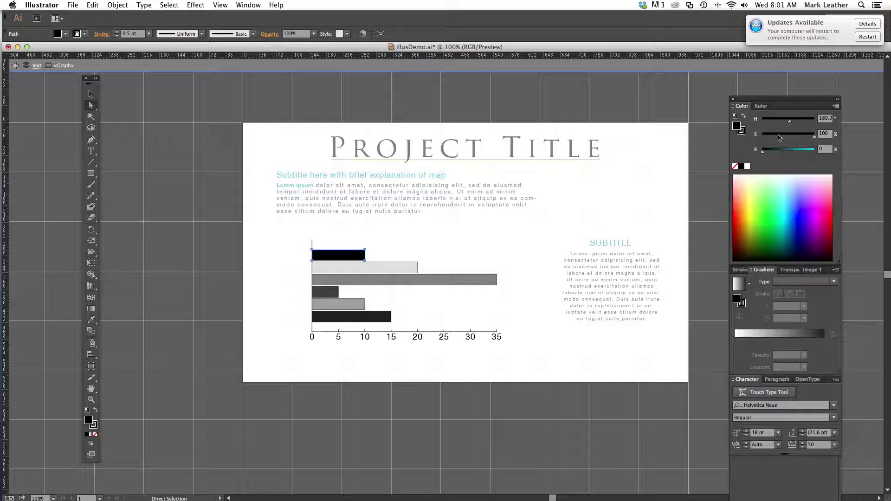
pyautogui.moveTo(762, 152); pyautogui.dragTo(790, 152)
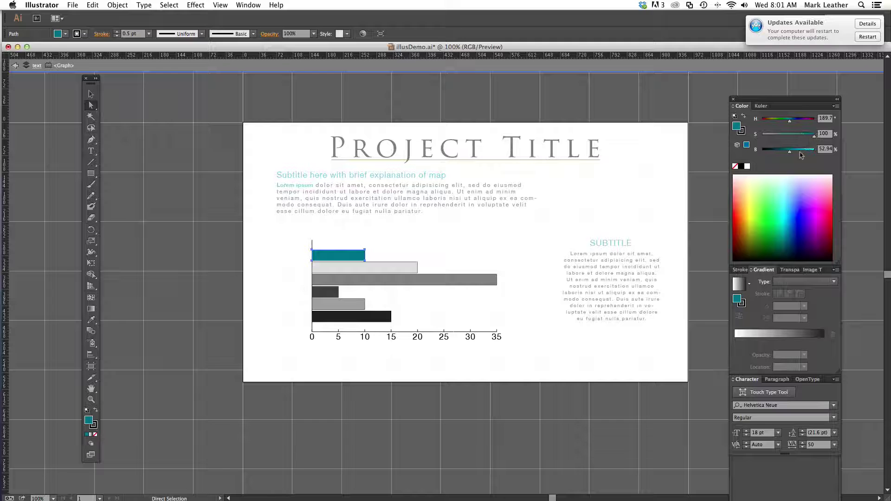
pyautogui.moveTo(791, 155)
pyautogui.mouseDown()
pyautogui.moveTo(810, 155)
pyautogui.moveTo(772, 153)
pyautogui.moveTo(813, 154)
pyautogui.moveTo(795, 154)
pyautogui.mouseUp()
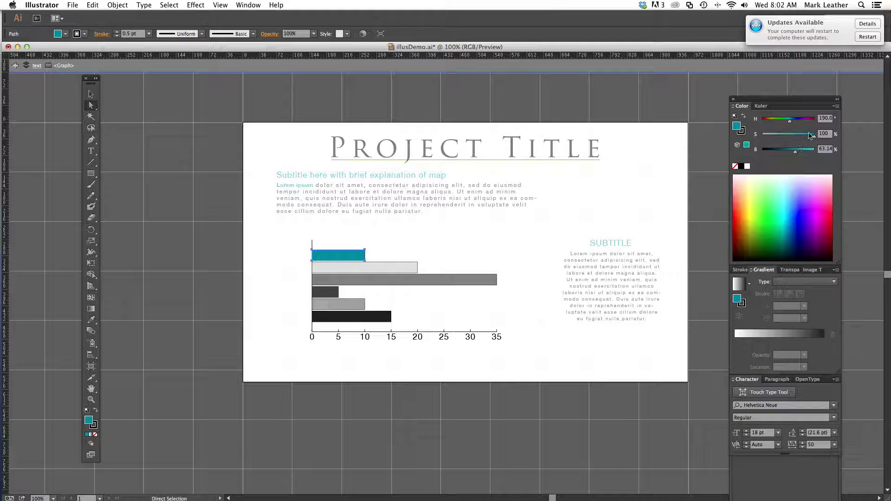
# Step: Remove the stroke from the graph's top bar
pyautogui.click(375, 268)
pyautogui.click(361, 256)
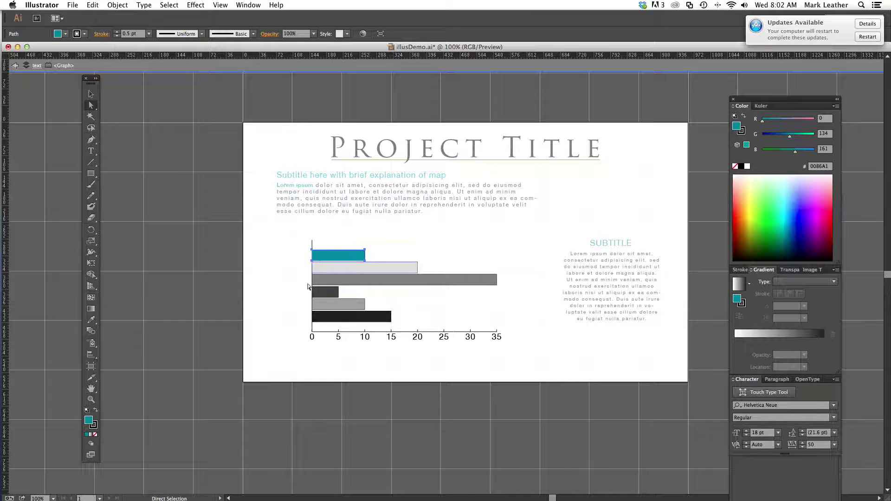
pyautogui.click(95, 426)
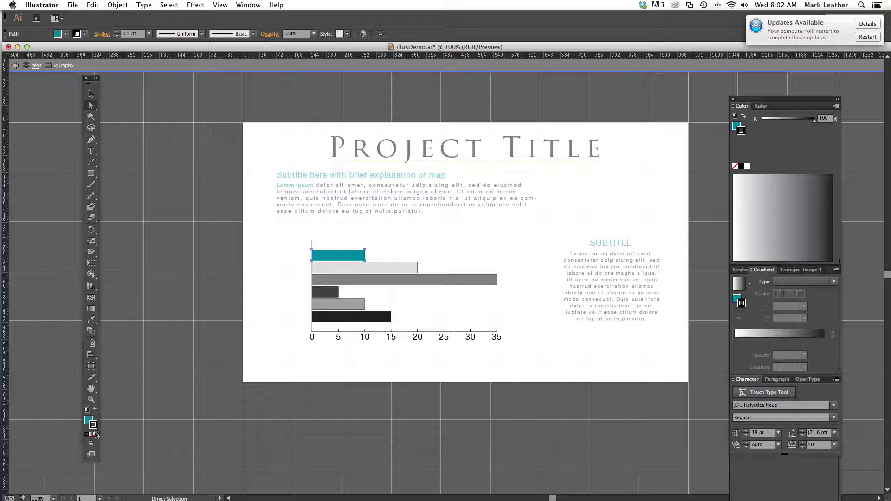
pyautogui.click(95, 435)
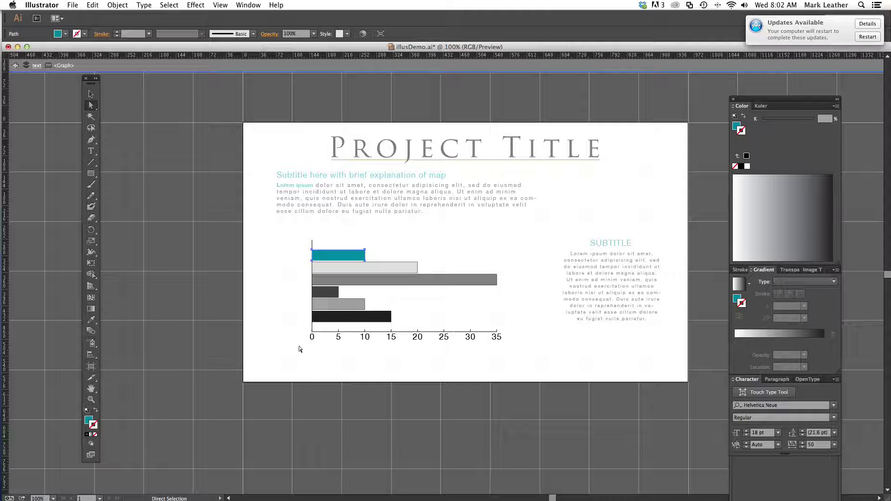
# Step: Match the second bar's fill and stroke to the teal top bar with the Eyedropper tool
pyautogui.click(385, 269)
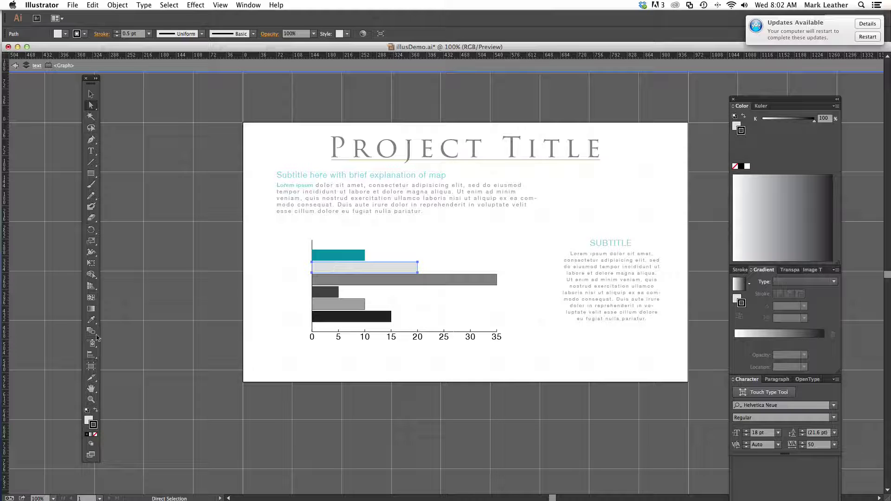
pyautogui.click(91, 321)
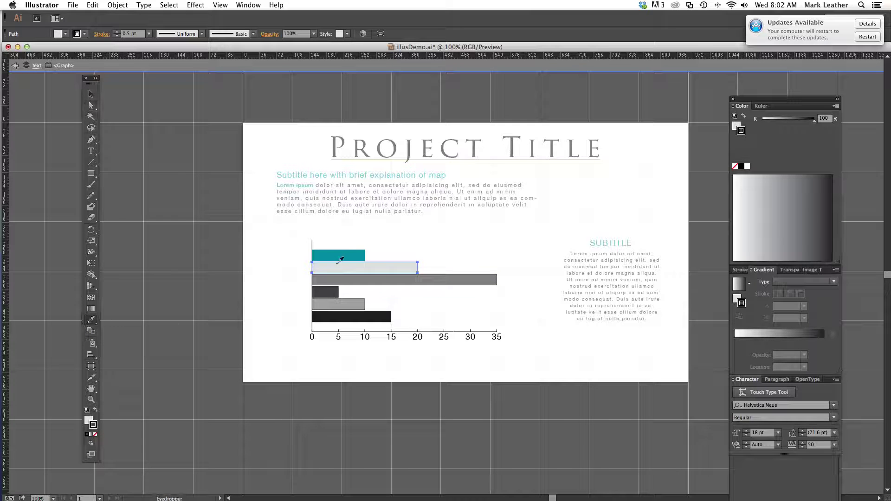
pyautogui.click(346, 251)
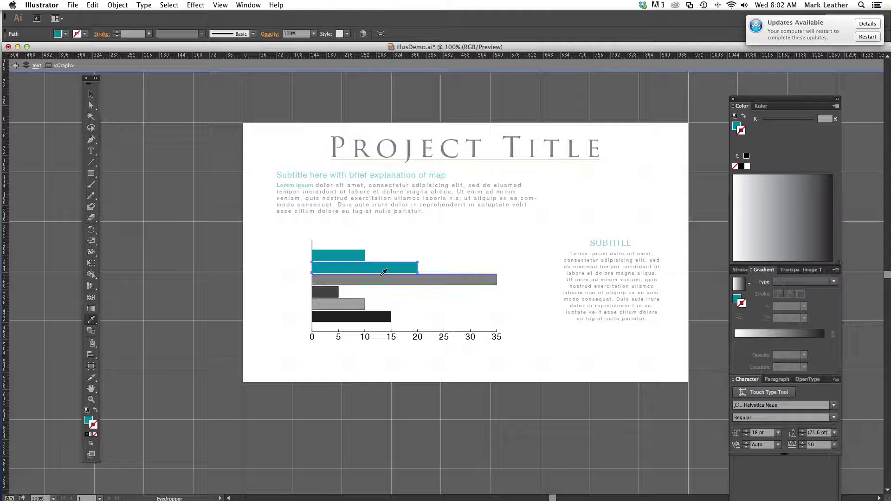
# Step: Match the third, longest bar to the teal bars above it with the Eyedropper tool
pyautogui.click(91, 105)
pyautogui.click(390, 281)
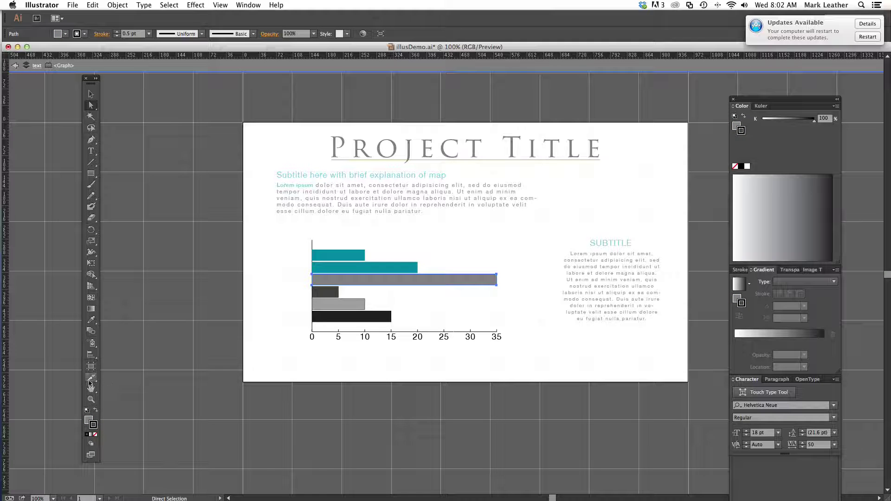
pyautogui.click(91, 319)
pyautogui.click(348, 264)
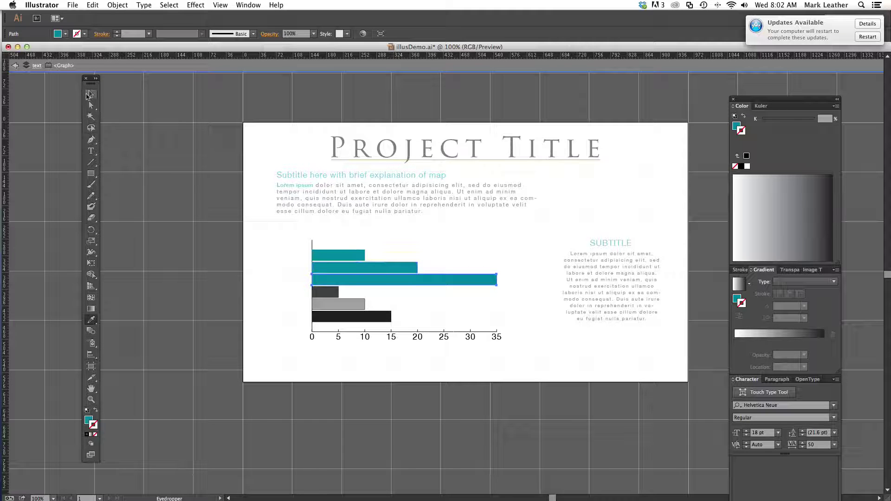
# Step: Match the graph's three lower grey and black bars to the teal bars with the Eyedropper tool, leaving nothing selected
pyautogui.click(92, 108)
pyautogui.click(319, 290)
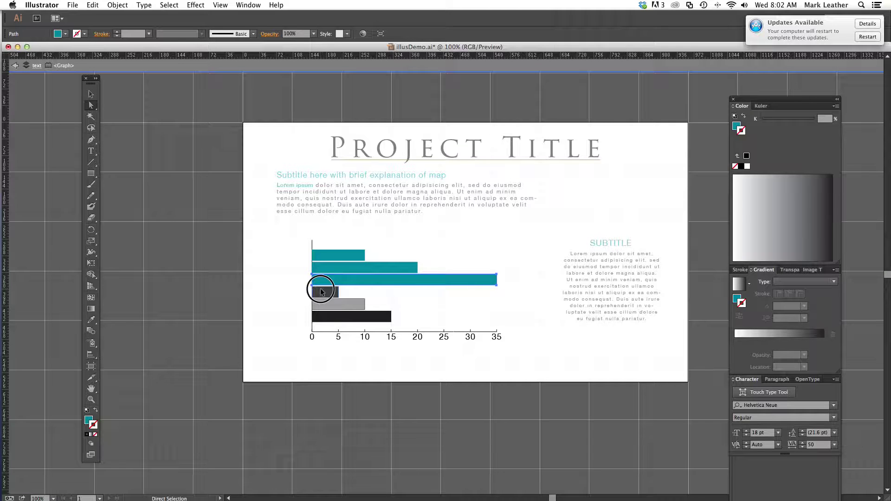
pyautogui.keyDown('shift'); pyautogui.click(335, 303); pyautogui.keyUp('shift')
pyautogui.keyDown('shift'); pyautogui.click(338, 316); pyautogui.keyUp('shift')
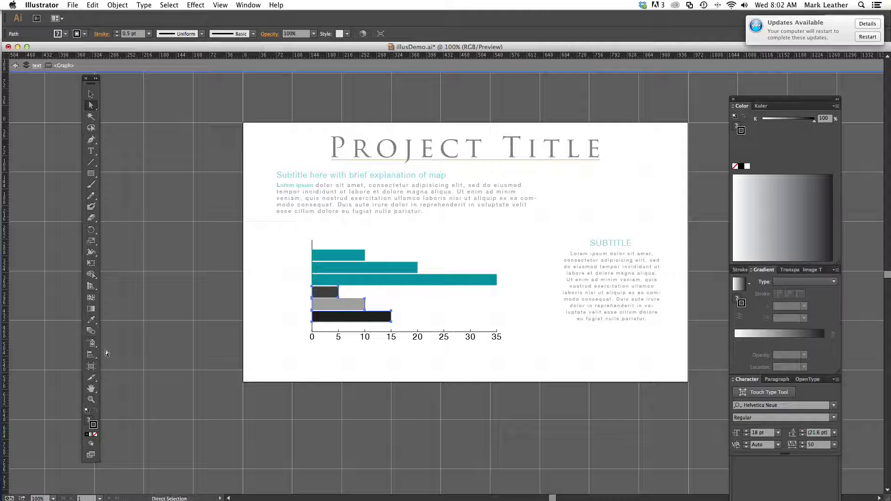
pyautogui.click(91, 320)
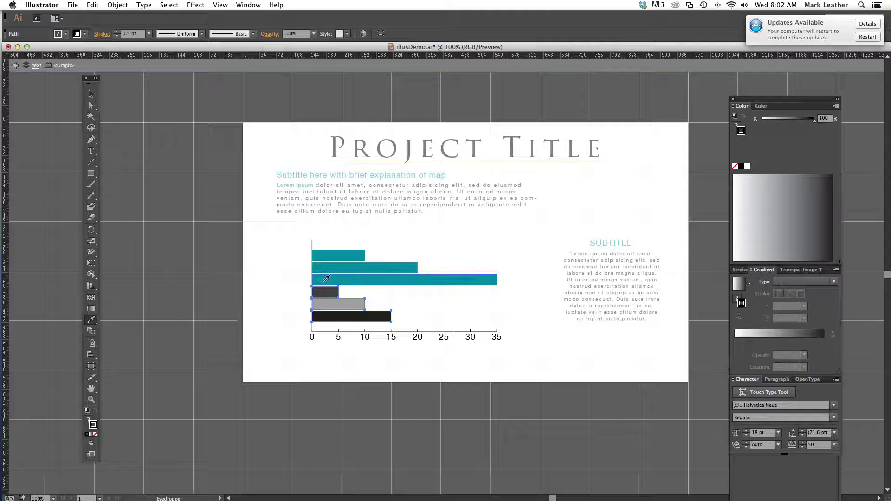
pyautogui.click(326, 277)
pyautogui.click(91, 94)
pyautogui.click(428, 315)
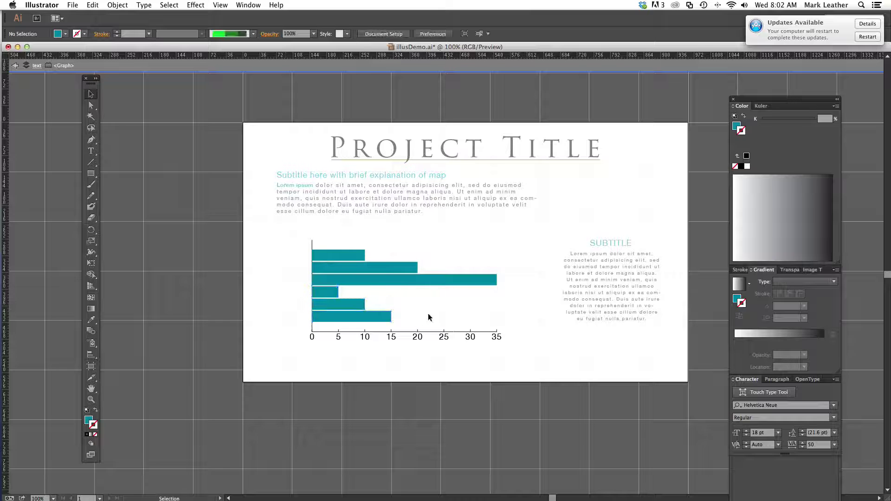
pyautogui.click(408, 271)
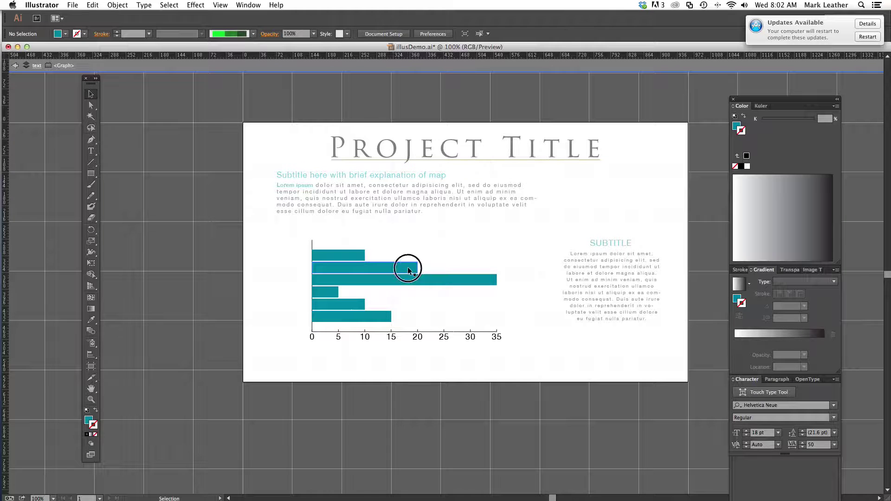
pyautogui.rightClick(460, 280)
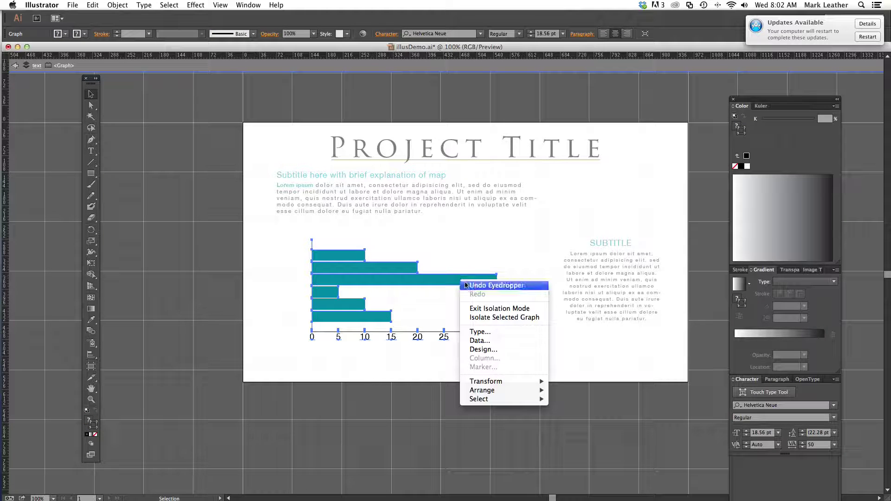
pyautogui.click(442, 310)
pyautogui.rightClick(346, 260)
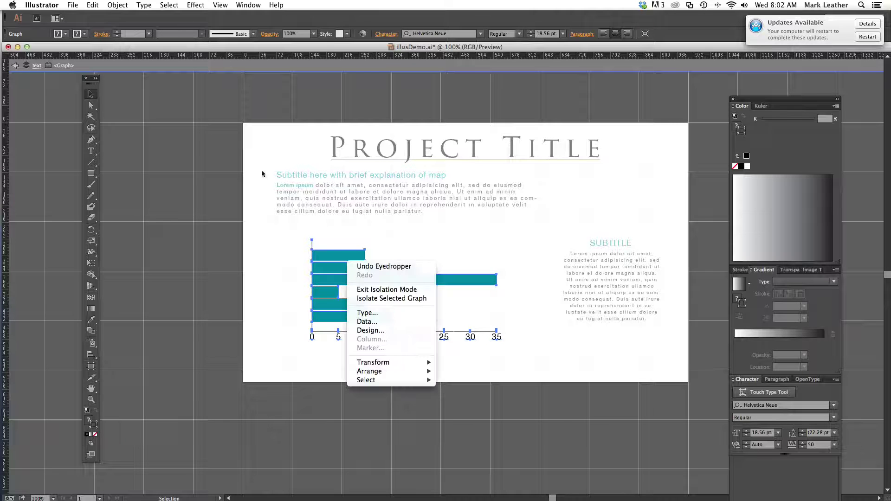
# Step: Switch the top bar's fill to the HSB colour model and set its brightness to 80%
pyautogui.click(95, 109)
pyautogui.click(95, 109)
pyautogui.click(341, 245)
pyautogui.click(341, 255)
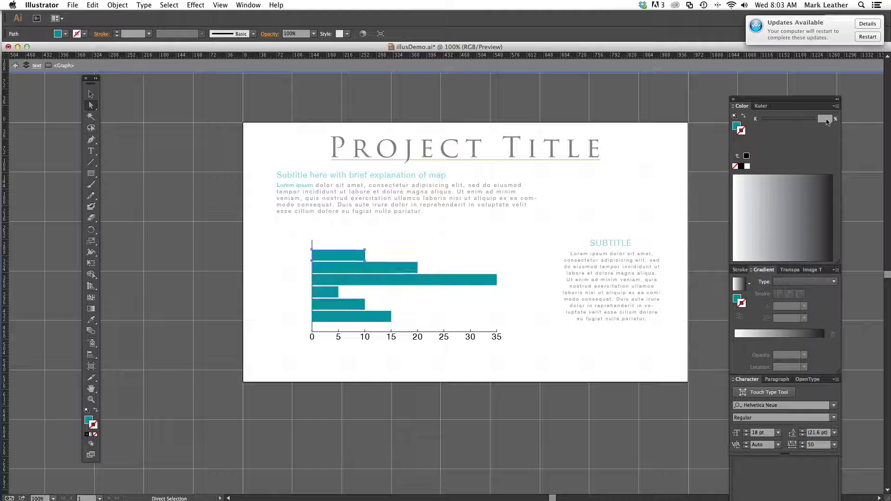
pyautogui.click(738, 126)
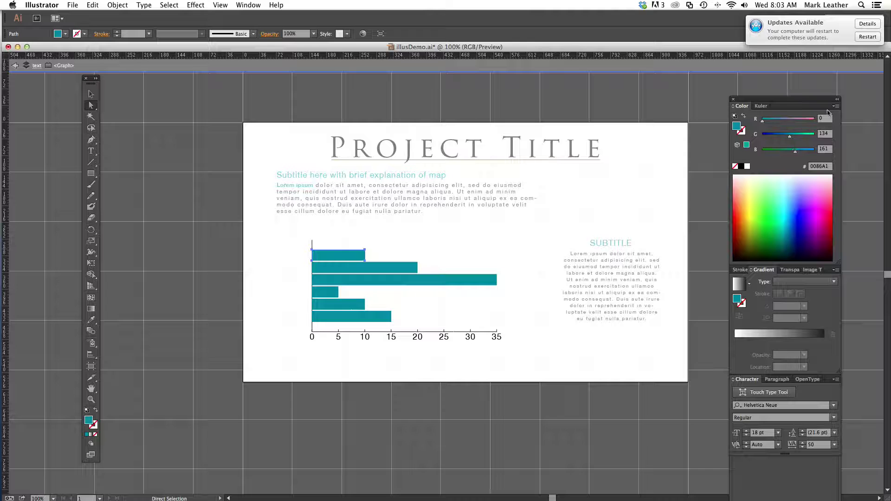
pyautogui.click(835, 106)
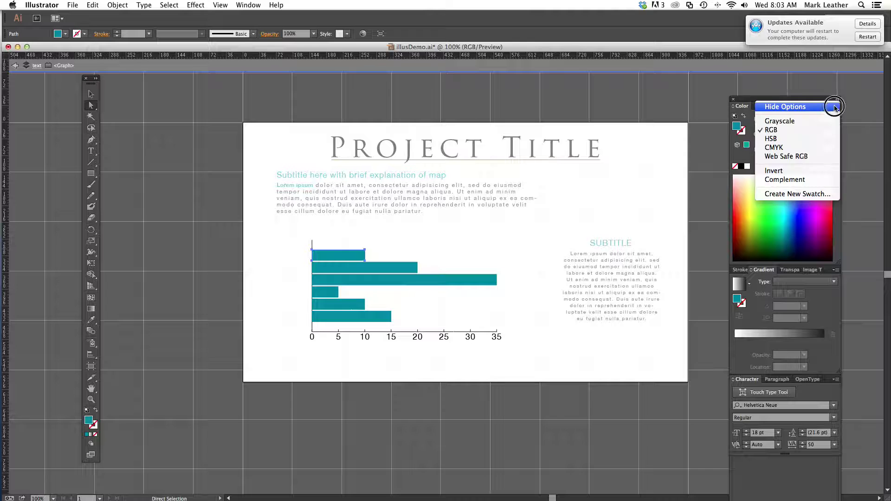
pyautogui.click(815, 140)
pyautogui.click(796, 155)
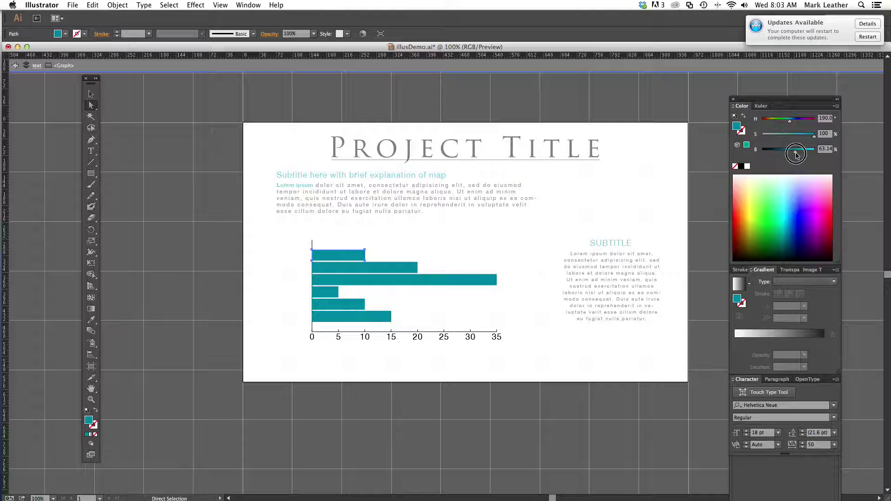
pyautogui.moveTo(795, 152); pyautogui.dragTo(804, 153)
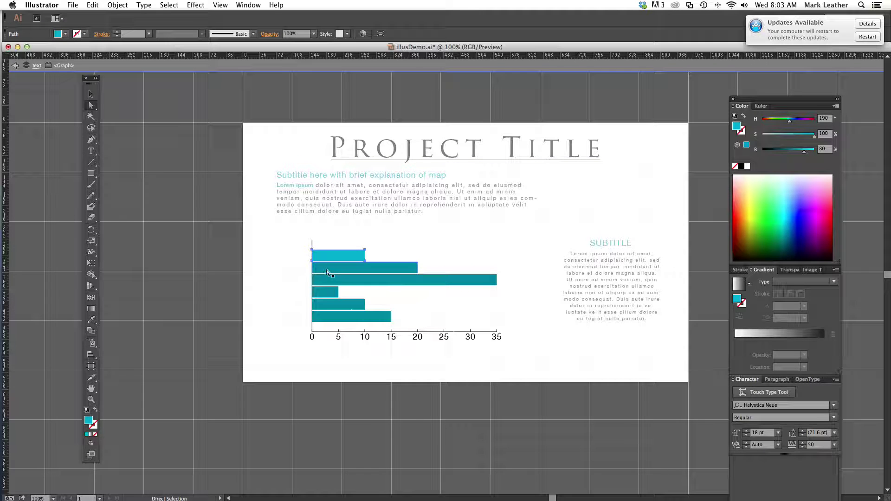
# Step: Set the fill brightness of the longest bar to about 75% and of the short fourth bar to about 51%
pyautogui.click(349, 280)
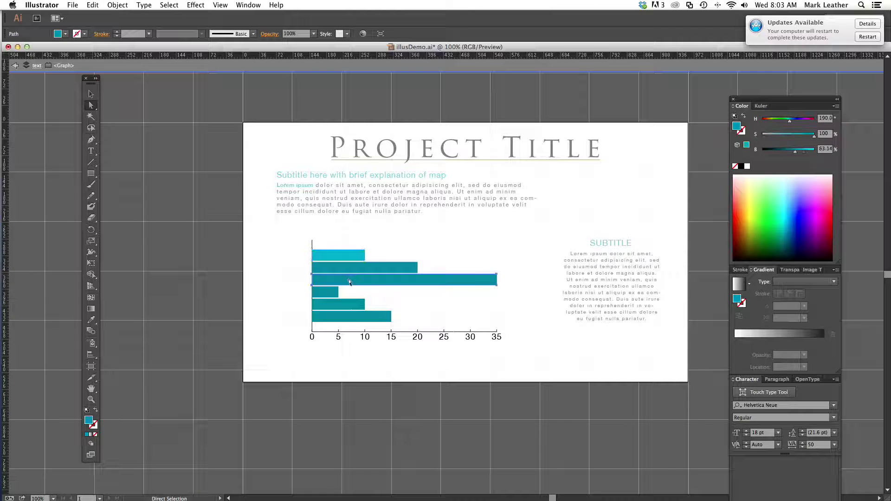
pyautogui.click(802, 152)
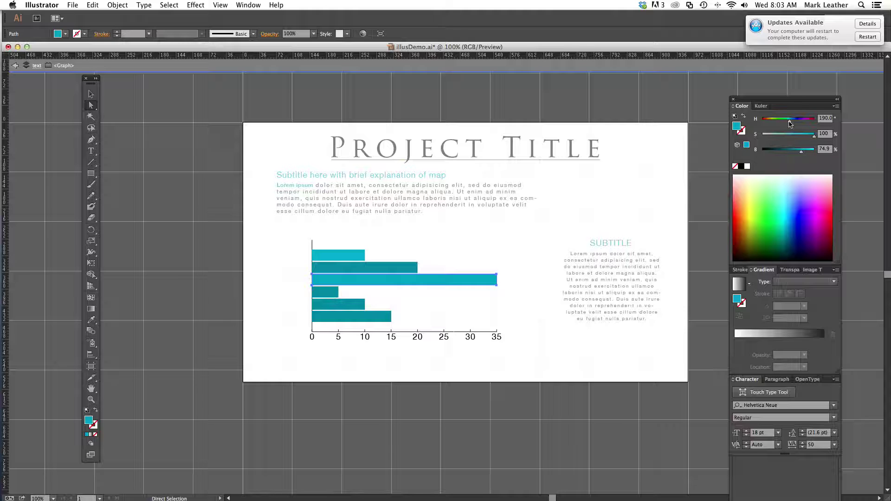
pyautogui.click(331, 293)
pyautogui.moveTo(795, 155); pyautogui.dragTo(789, 156)
# Step: Darken the fills of the fifth and sixth bars to about 36% brightness
pyautogui.click(345, 306)
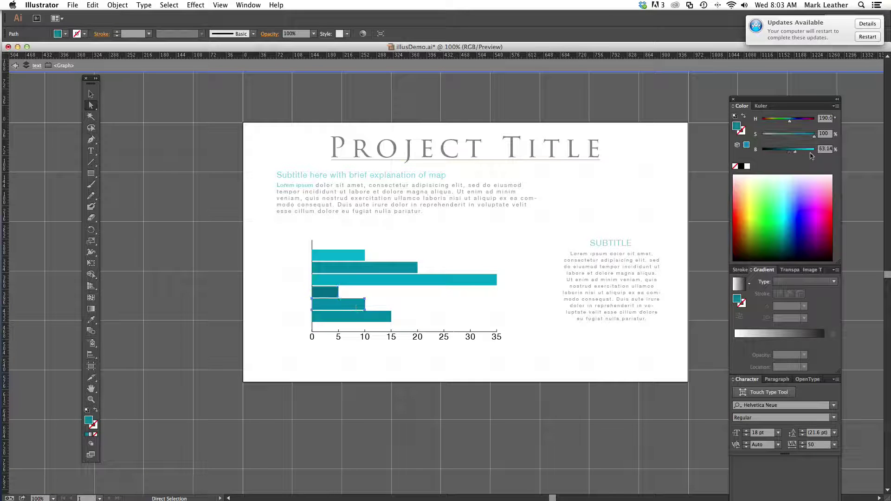
pyautogui.click(781, 152)
pyautogui.click(359, 320)
pyautogui.click(781, 151)
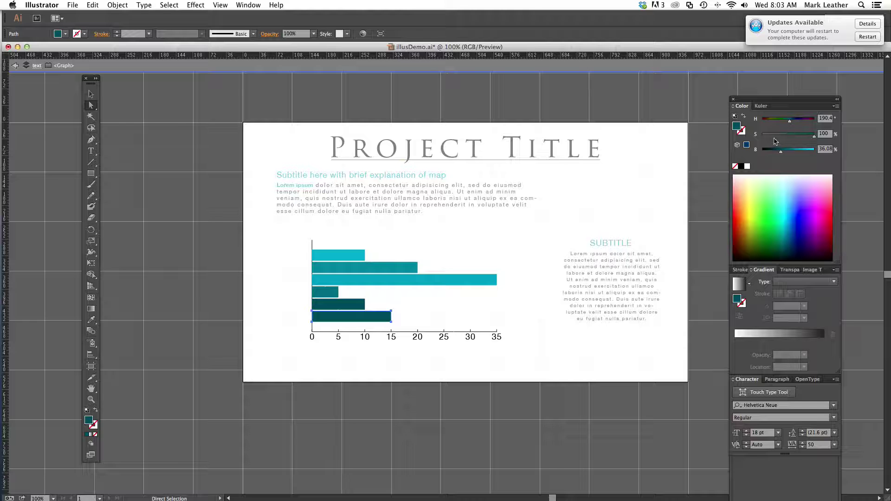
# Step: Shift the top bar's hue to blue and the longest bar's hue to a green-teal of about 173°
pyautogui.click(342, 255)
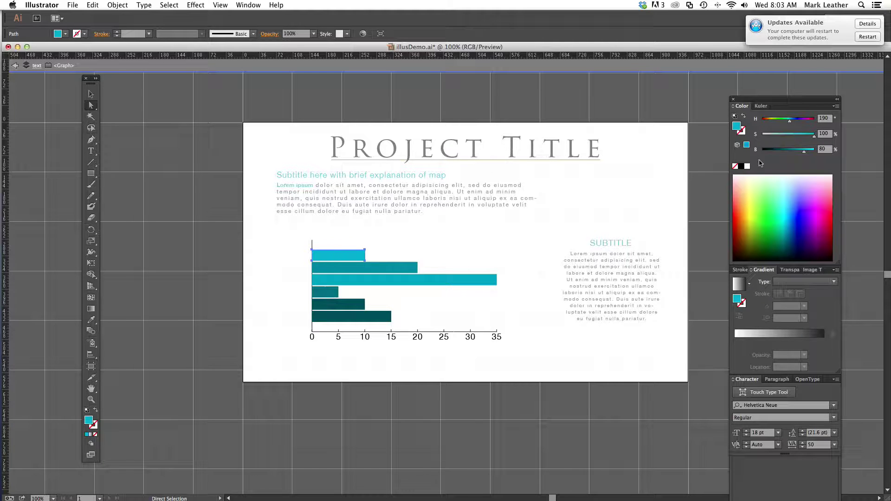
pyautogui.click(790, 122)
pyautogui.moveTo(790, 124); pyautogui.dragTo(792, 124)
pyautogui.click(423, 280)
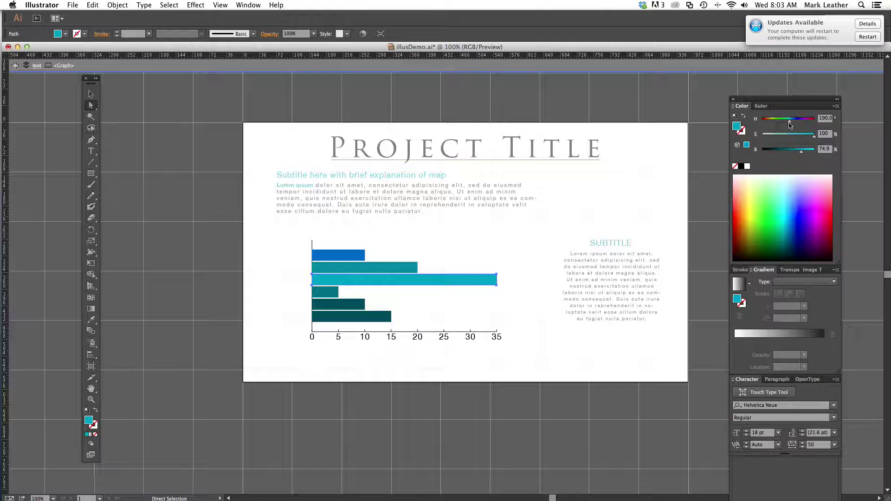
pyautogui.moveTo(790, 123); pyautogui.dragTo(781, 126)
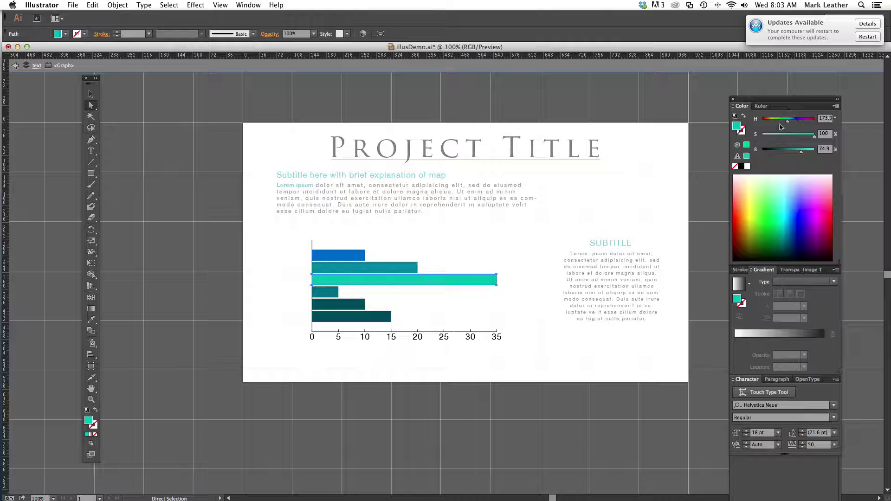
# Step: Shift the fourth bar's hue to dark blue at about 243° and the fifth bar's to green at about 115°
pyautogui.click(332, 295)
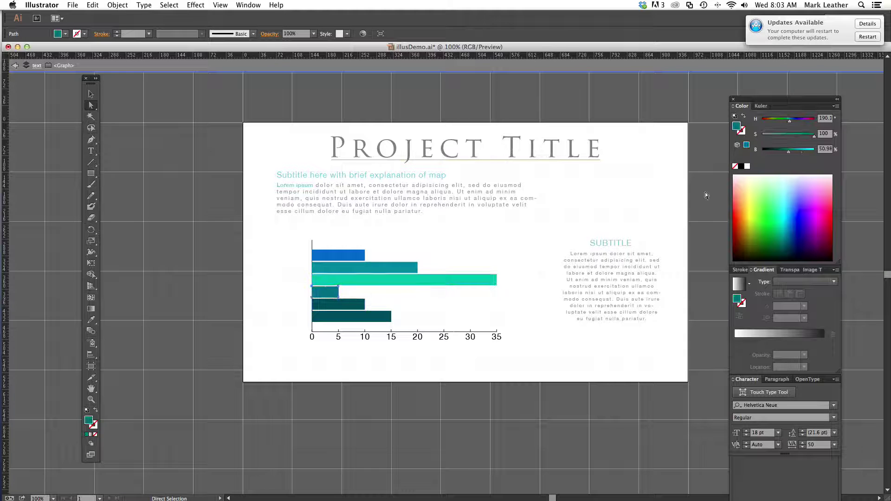
pyautogui.moveTo(790, 123)
pyautogui.mouseDown()
pyautogui.moveTo(807, 123)
pyautogui.moveTo(797, 124)
pyautogui.mouseUp()
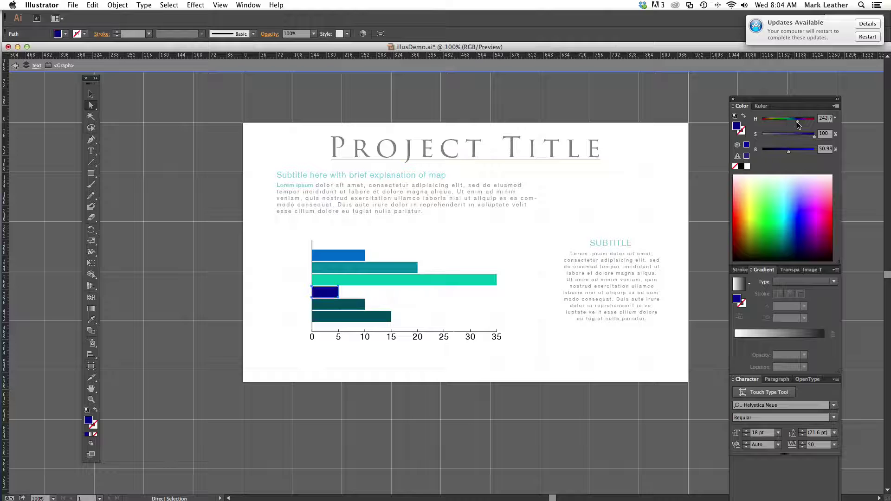
pyautogui.click(355, 304)
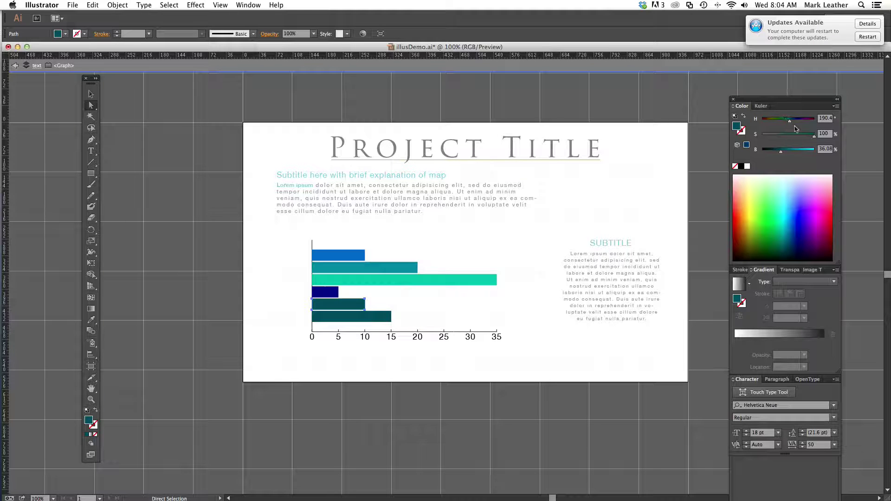
pyautogui.moveTo(790, 121); pyautogui.dragTo(778, 121)
pyautogui.click(91, 94)
pyautogui.click(367, 232)
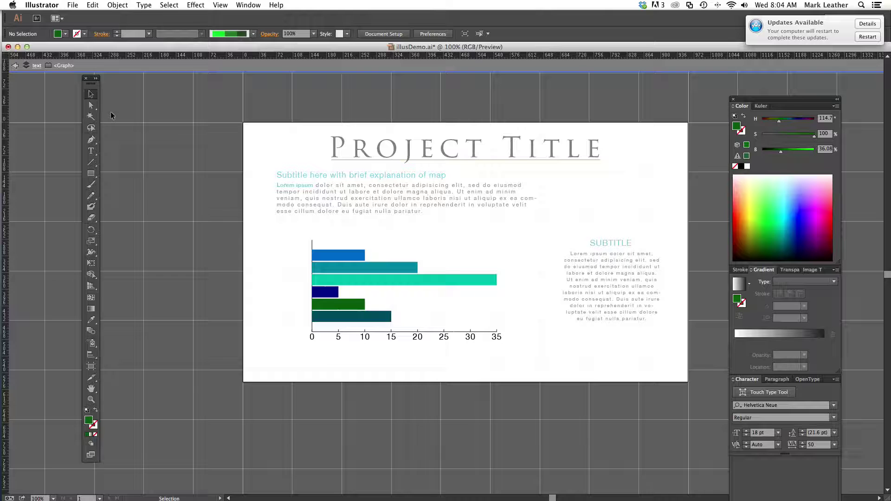
# Step: Try to delete the graph's vertical axis line on its own
pyautogui.click(91, 105)
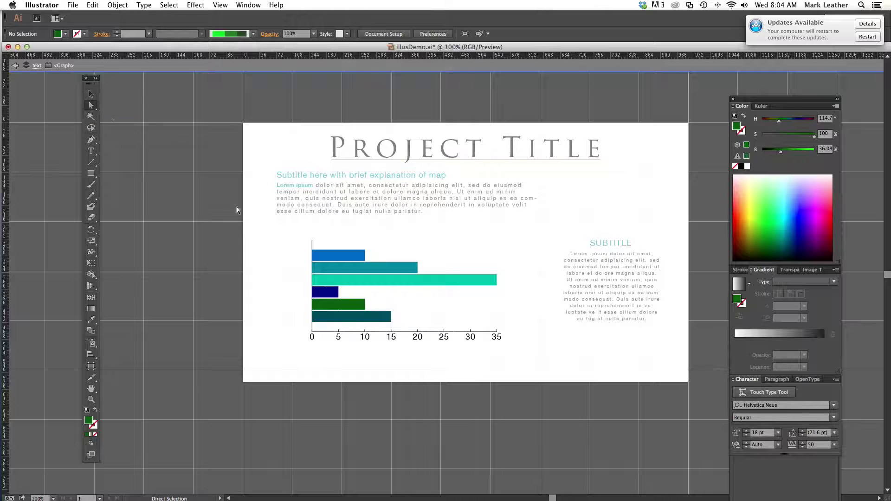
pyautogui.click(312, 245)
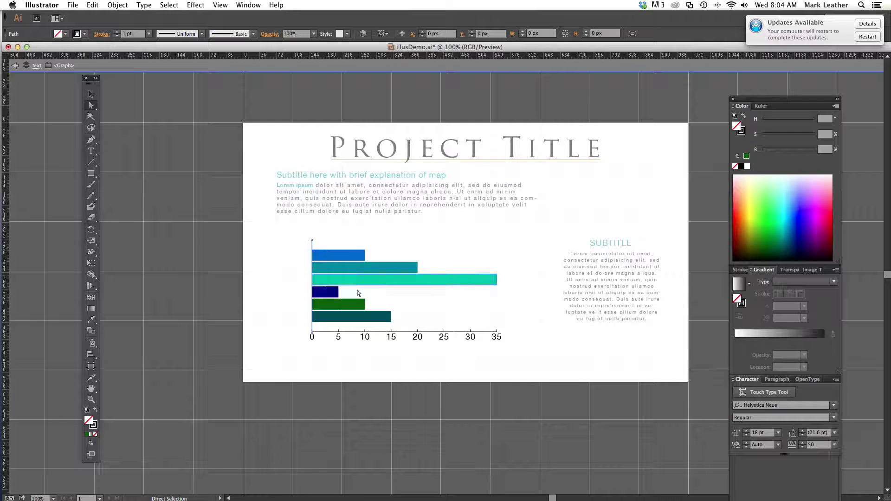
pyautogui.press('Delete')
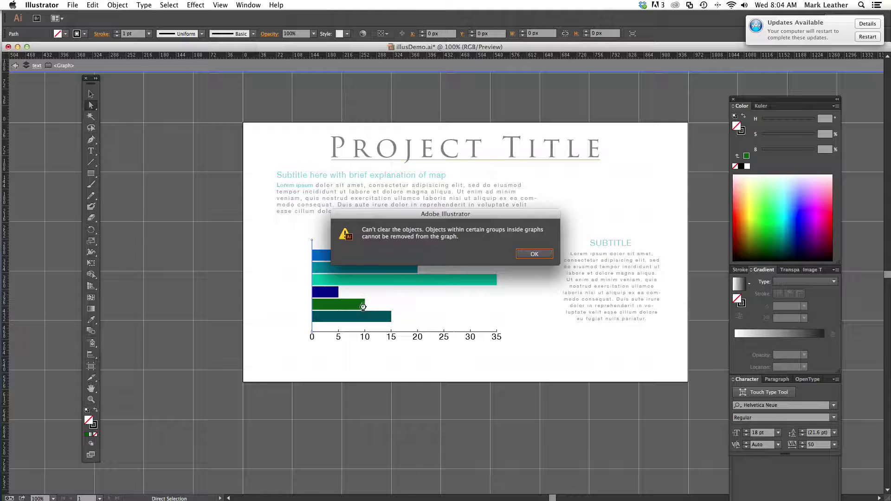
pyautogui.click(529, 255)
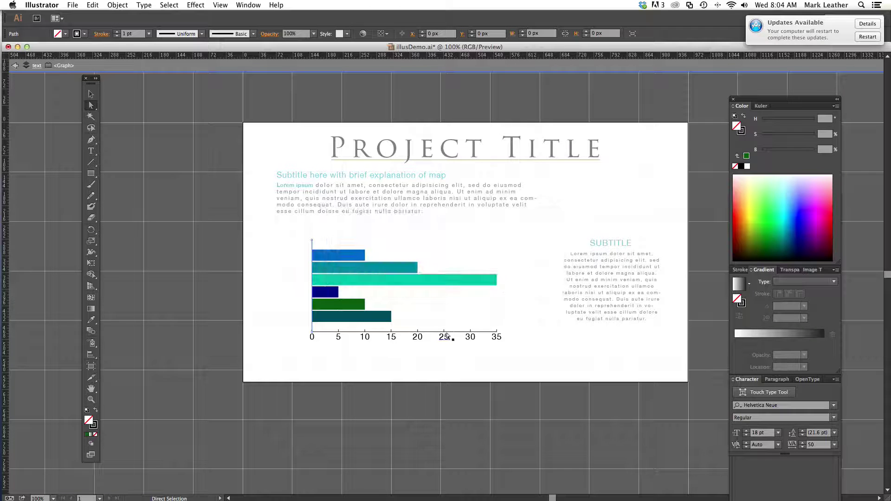
pyautogui.click(443, 332)
pyautogui.rightClick(442, 333)
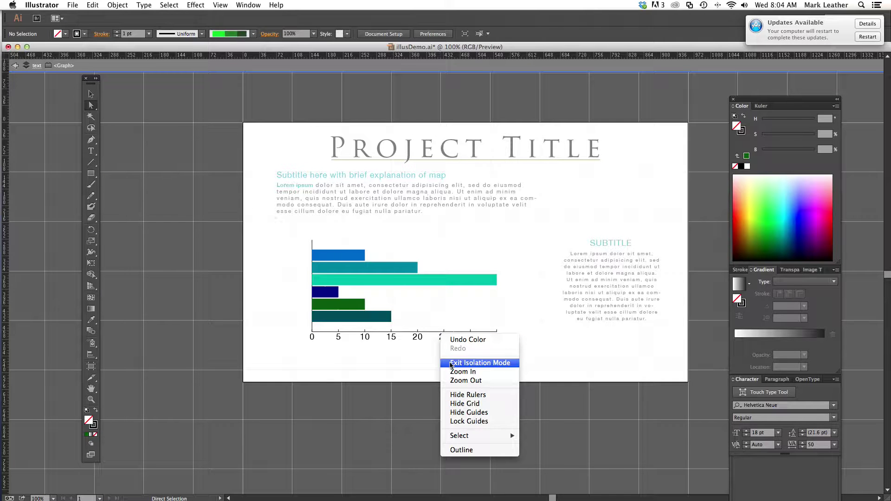
pyautogui.click(122, 5)
pyautogui.click(122, 6)
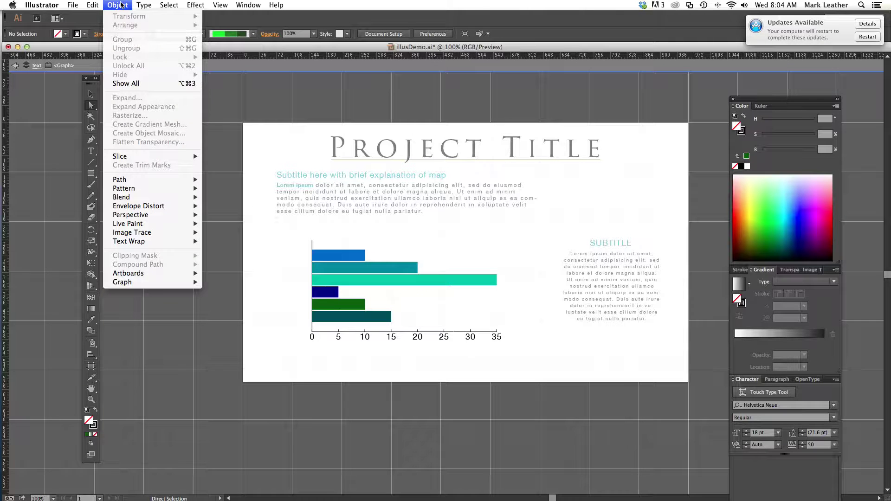
pyautogui.click(121, 5)
pyautogui.click(92, 94)
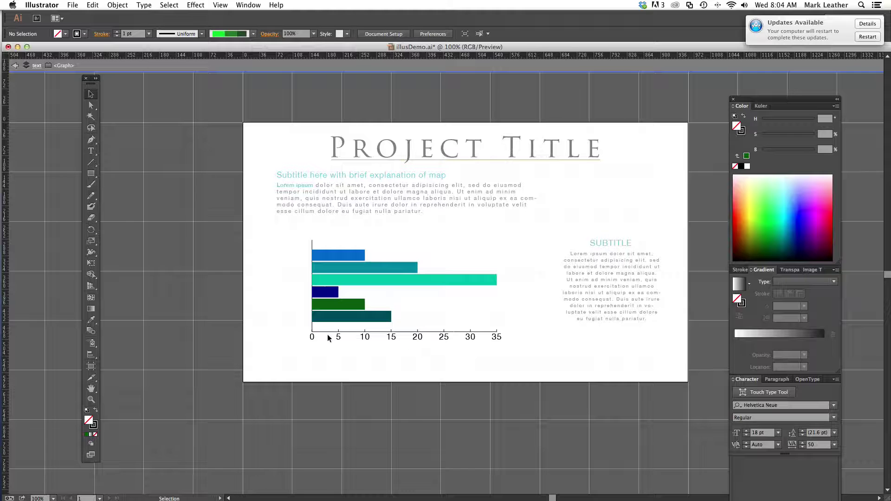
pyautogui.click(331, 335)
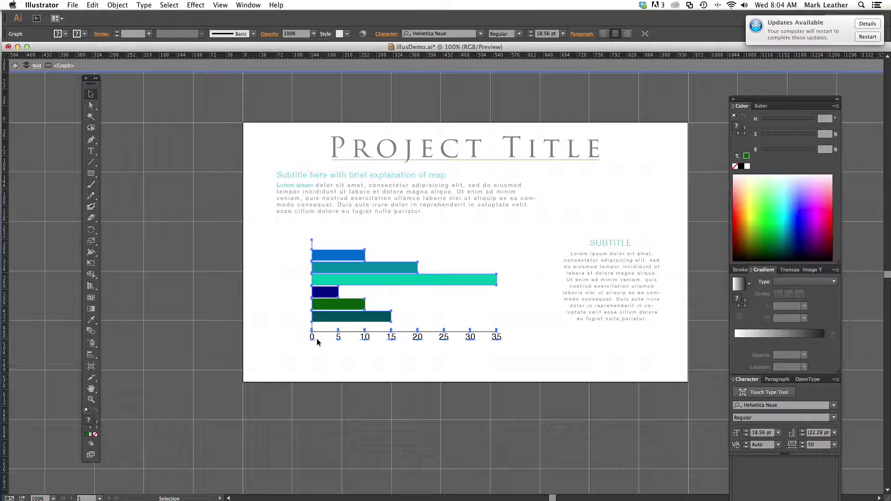
pyautogui.click(324, 344)
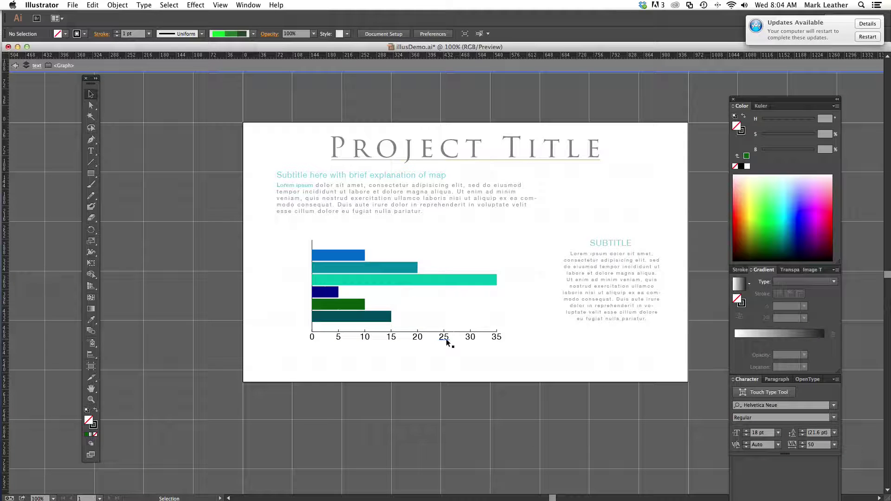
# Step: Try to edit the 35 label on the graph's horizontal axis as text
pyautogui.click(498, 341)
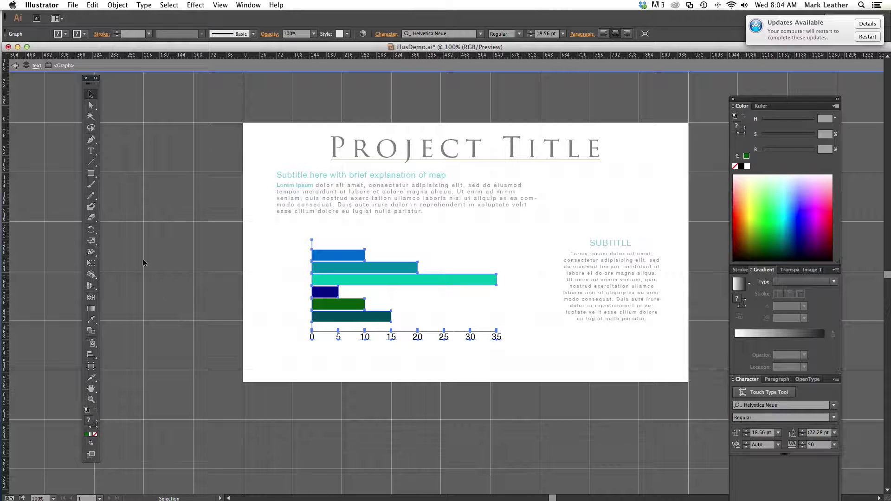
pyautogui.click(91, 151)
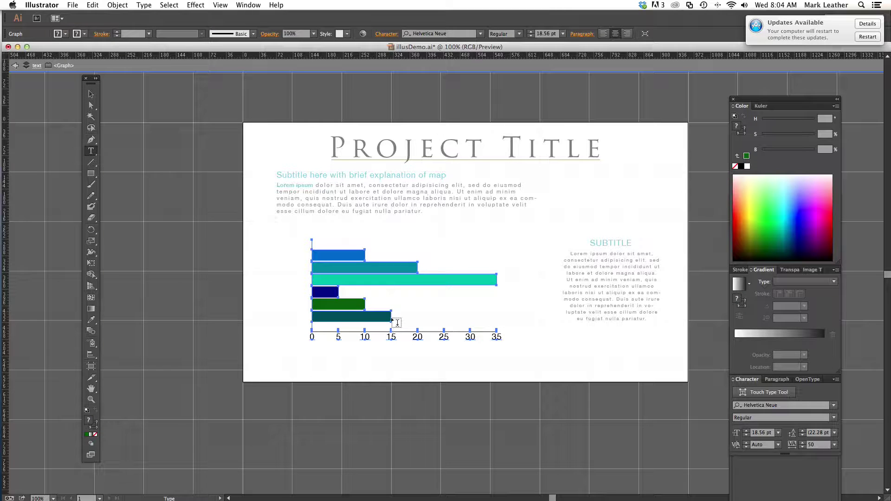
pyautogui.click(497, 336)
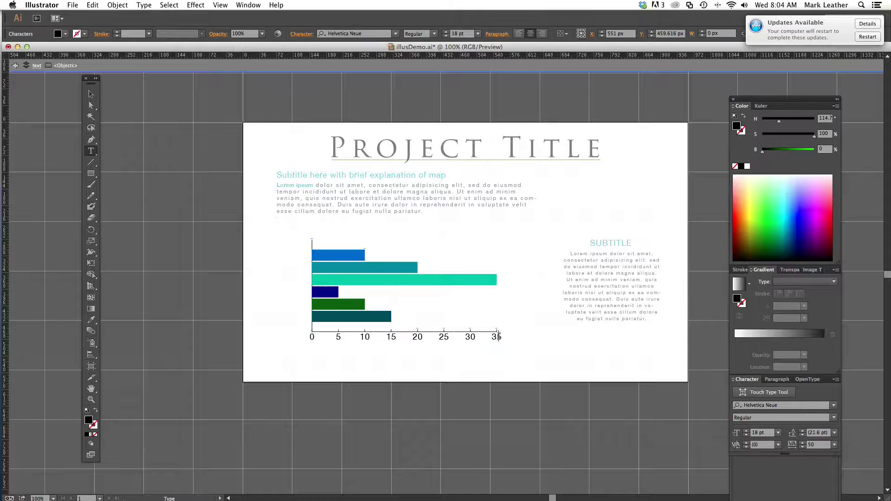
pyautogui.click(495, 337)
pyautogui.click(91, 94)
pyautogui.click(438, 357)
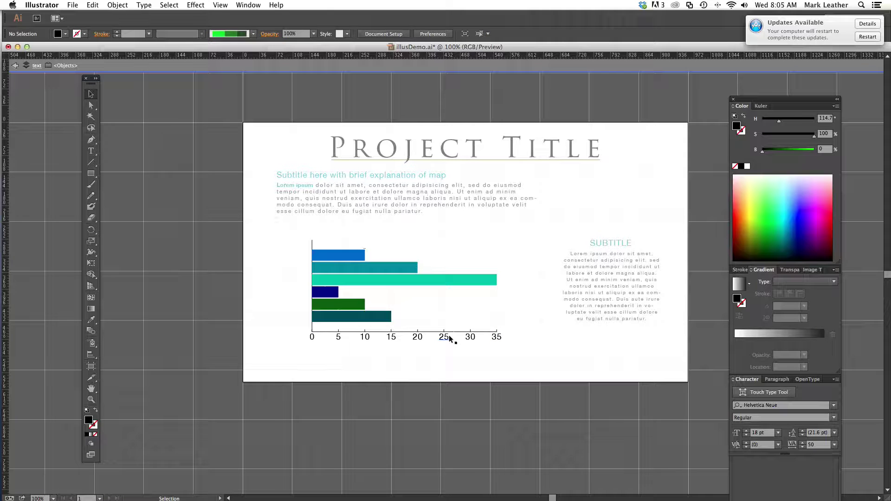
# Step: Select the 35 label on the graph's horizontal axis on its own
pyautogui.click(417, 340)
pyautogui.click(91, 105)
pyautogui.click(488, 344)
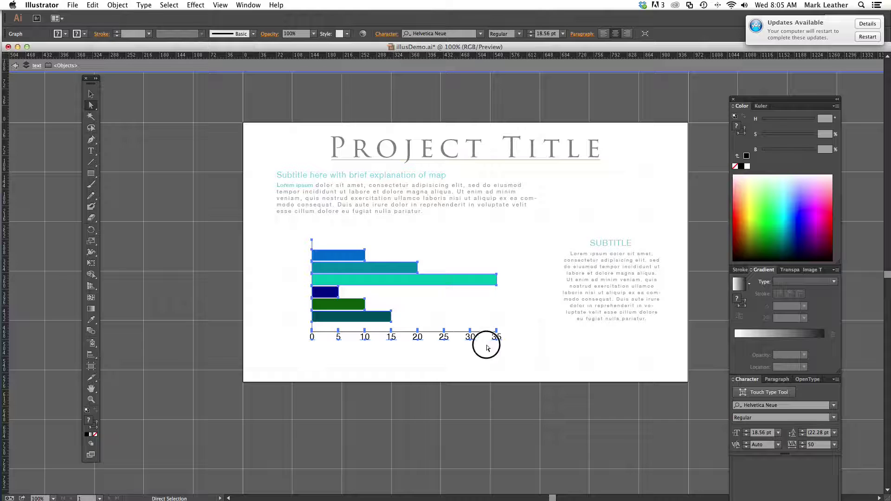
pyautogui.click(495, 341)
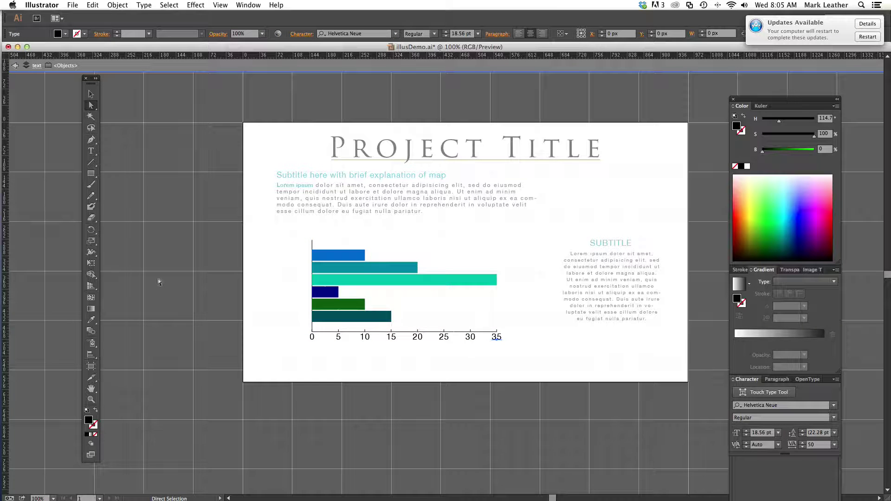
pyautogui.click(91, 151)
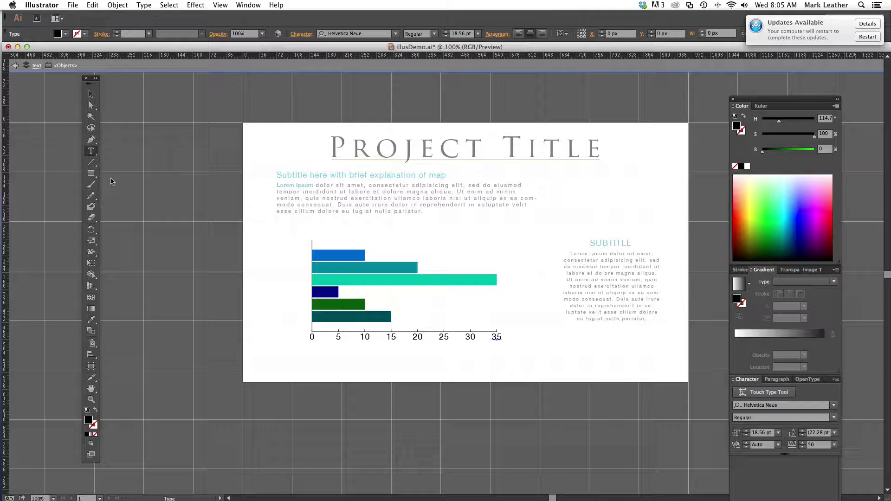
pyautogui.click(89, 105)
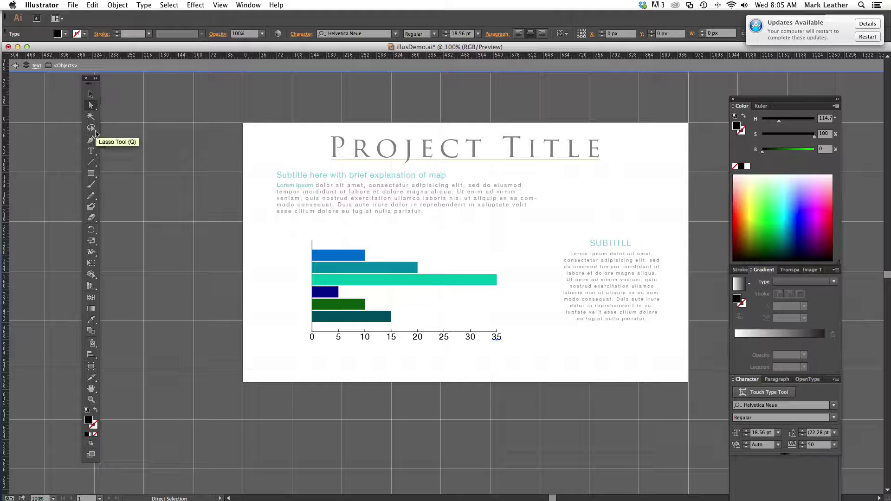
# Step: Add vertical text reading "Number of States 1835" near the upper end of the graph's vertical axis
pyautogui.moveTo(91, 151); pyautogui.dragTo(132, 185)
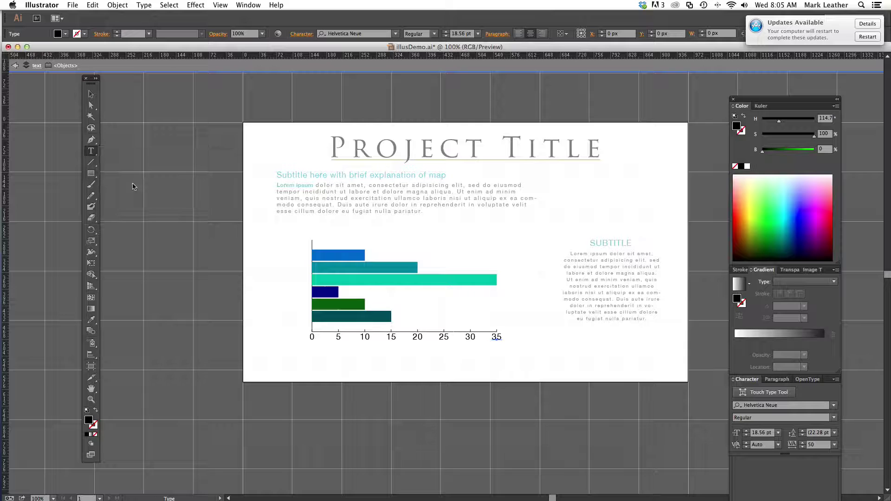
pyautogui.click(293, 245)
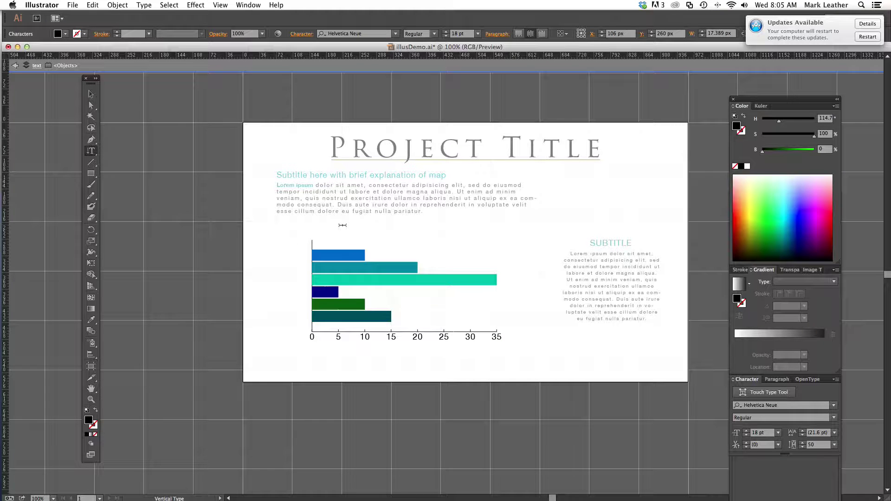
pyautogui.write('Number of Sta')
pyautogui.write('tes')
pyautogui.write(' 19')
pyautogui.press('BackSpace')
pyautogui.write('835')
# Step: Move the vertical label beside the graph's vertical axis and set its font size to 10 pt
pyautogui.click(91, 95)
pyautogui.click(292, 242)
pyautogui.moveTo(292, 241); pyautogui.dragTo(305, 298)
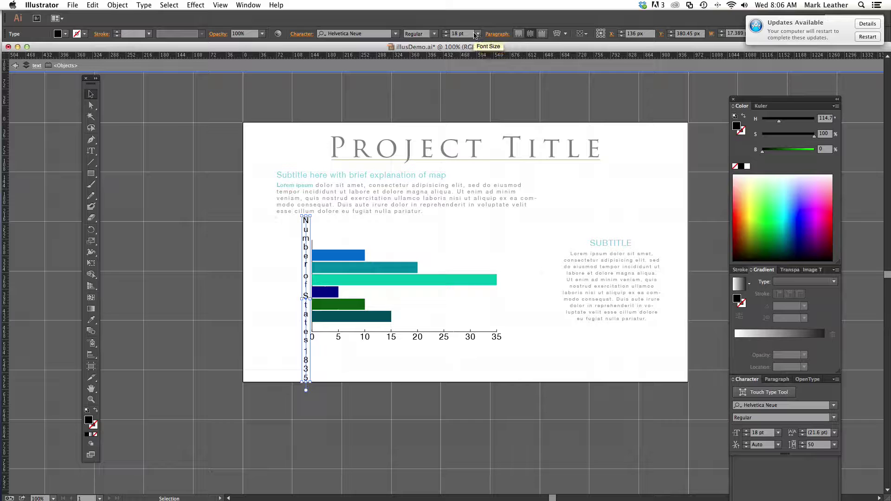
pyautogui.click(475, 35)
pyautogui.click(484, 102)
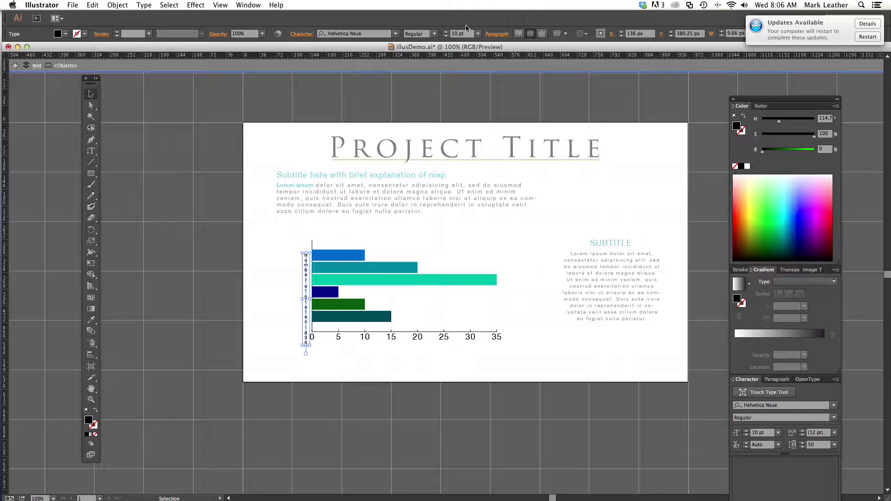
pyautogui.click(478, 33)
pyautogui.click(477, 33)
# Step: Move the label up to line up with the vertical axis, then nudge it 3 px right and 2 px down
pyautogui.click(278, 343)
pyautogui.moveTo(307, 346); pyautogui.dragTo(307, 331)
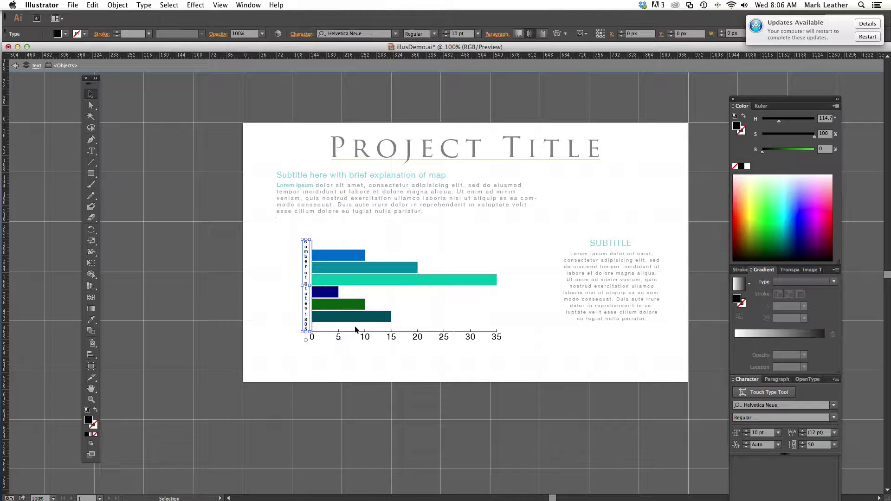
pyautogui.press('Right')
pyautogui.press('Right')
pyautogui.press('Right')
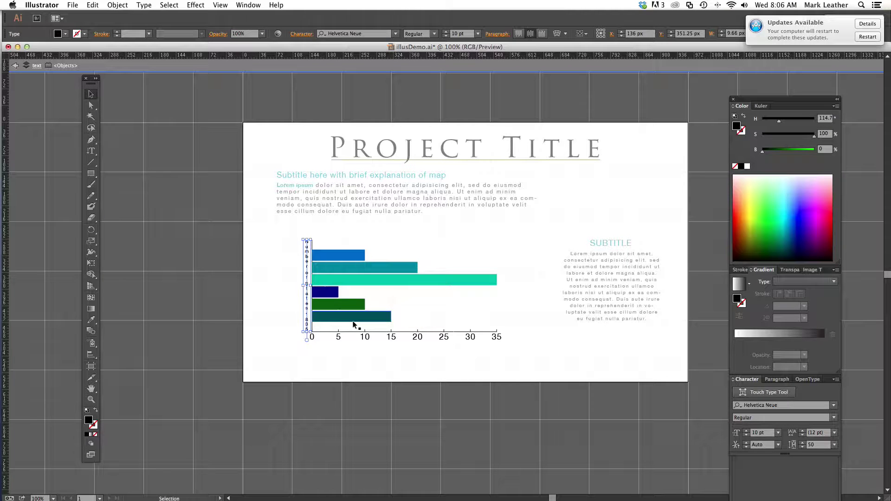
pyautogui.press('Down')
pyautogui.press('Down')
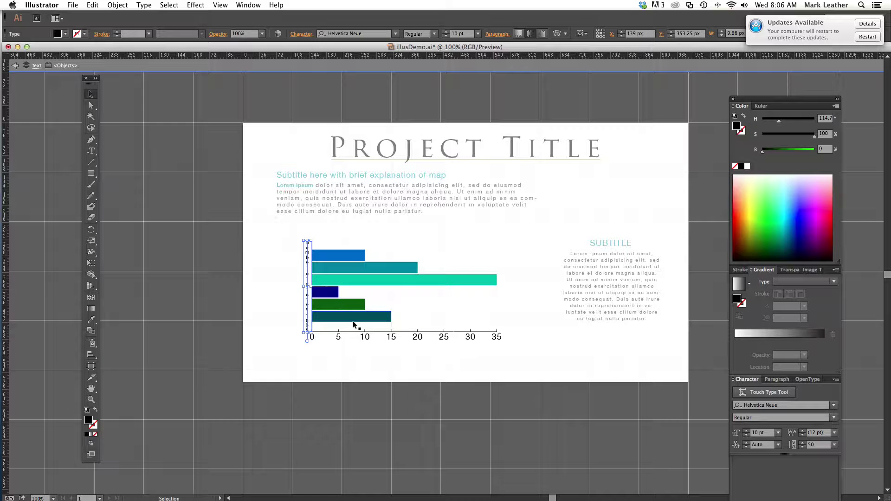
# Step: Delete the vertical label beside the graph
pyautogui.click(318, 363)
pyautogui.click(309, 333)
pyautogui.press('Delete')
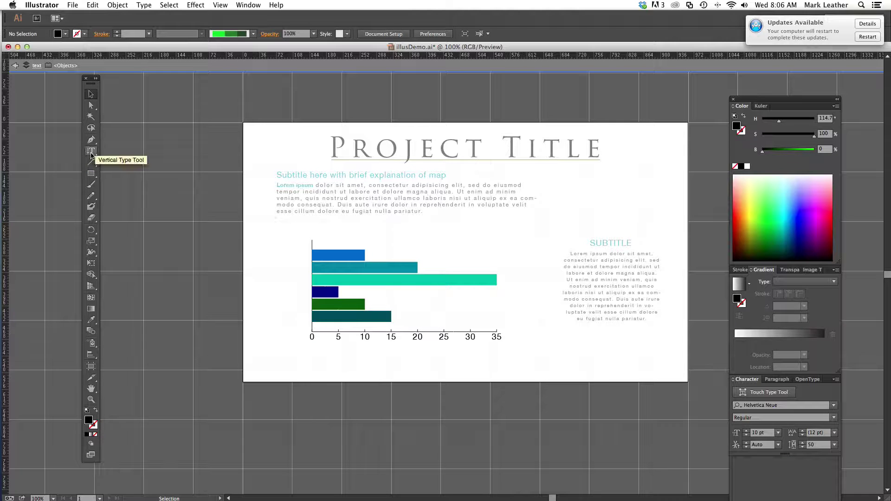
# Step: Add a horizontal 10 pt label reading "Number of States 1835" above the graph
pyautogui.moveTo(91, 150); pyautogui.dragTo(108, 149)
pyautogui.click(352, 225)
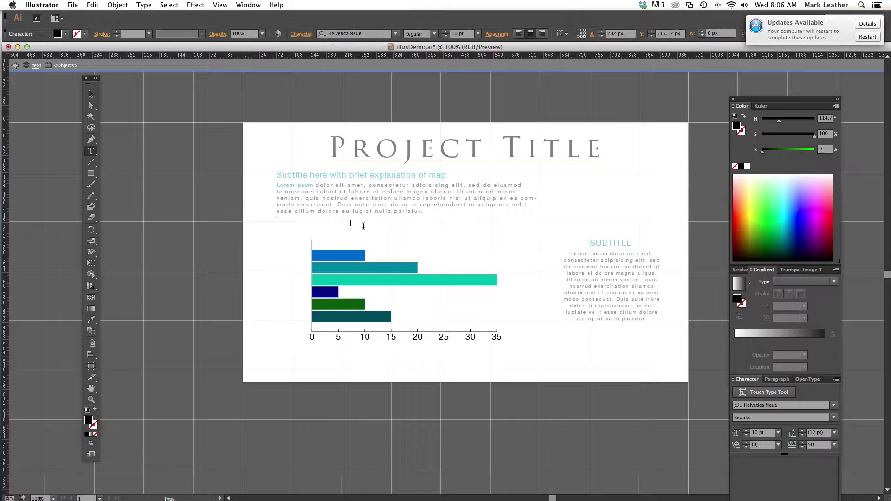
pyautogui.write('Number of States 1835')
pyautogui.click(90, 95)
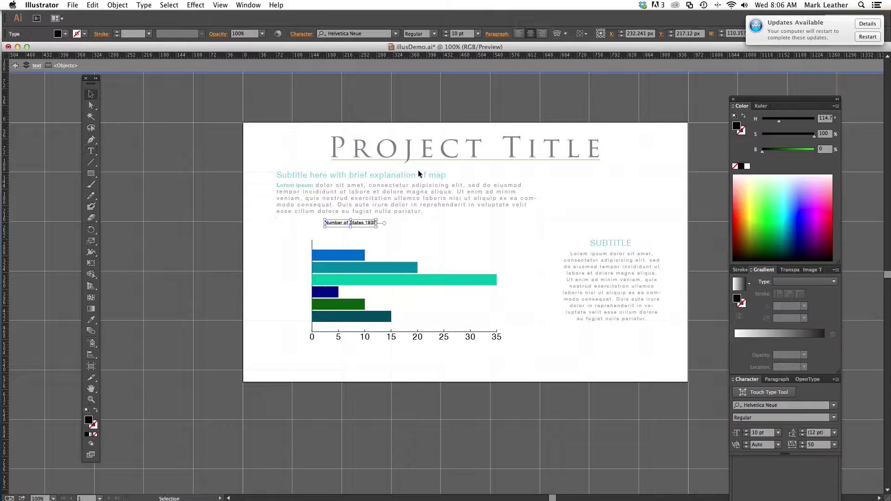
# Step: Rotate the "Number of States 1835" label 90° counterclockwise so it reads upward
pyautogui.click(92, 231)
pyautogui.click(95, 233)
pyautogui.click(128, 234)
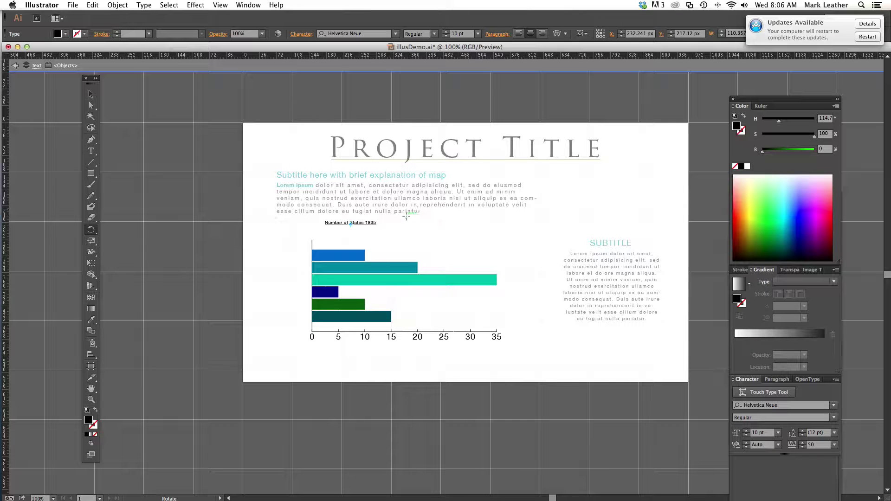
pyautogui.moveTo(381, 226); pyautogui.dragTo(356, 190)
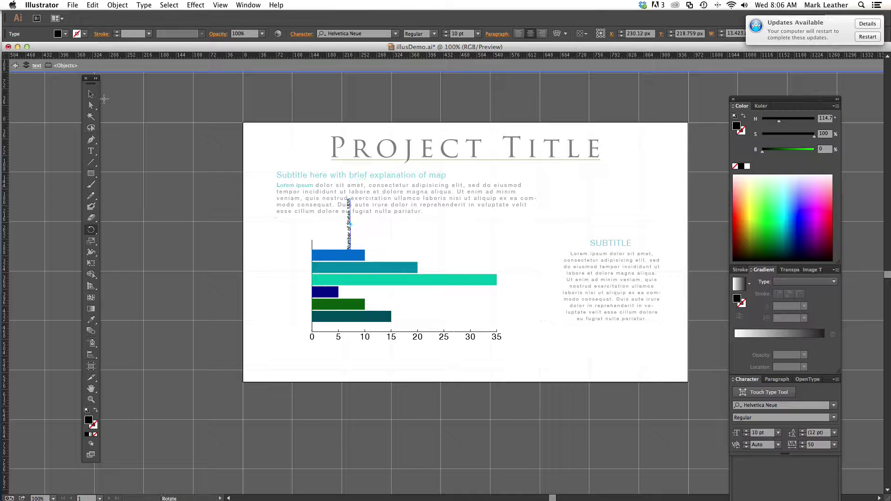
# Step: Move the rotated label to the outer side of the graph's vertical axis, alongside the lower bars
pyautogui.click(91, 94)
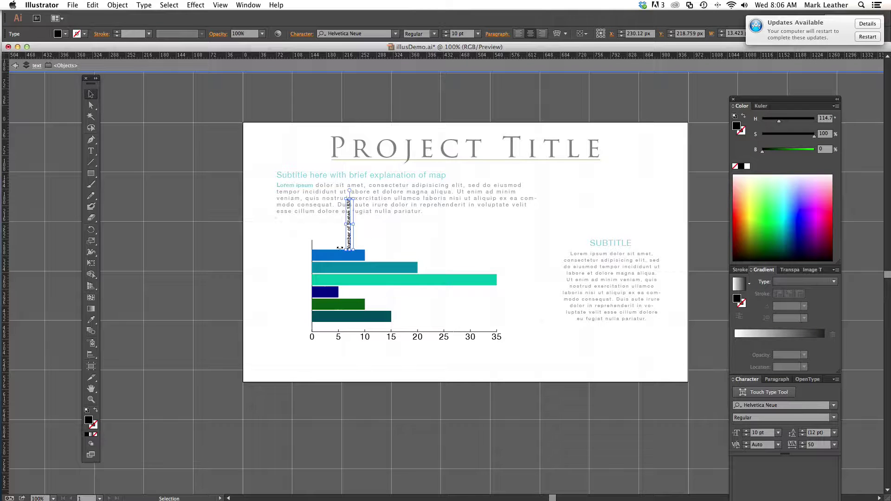
pyautogui.moveTo(349, 245); pyautogui.dragTo(306, 314)
pyautogui.click(340, 367)
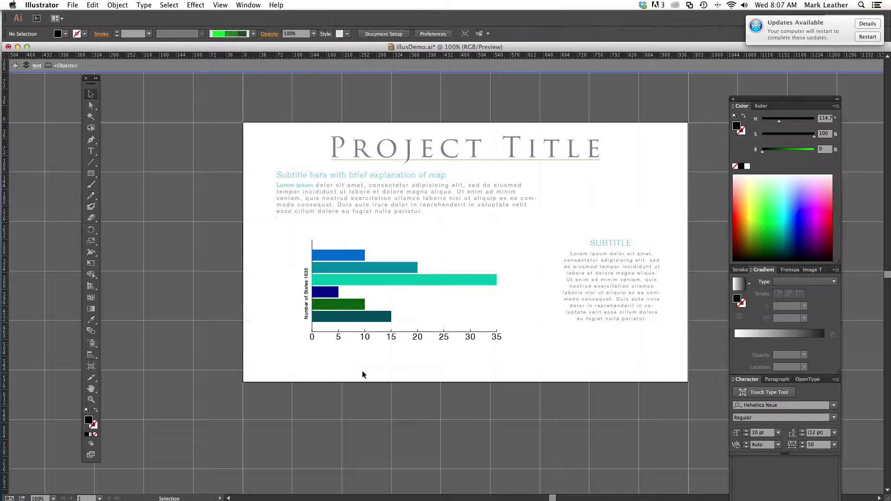
# Step: Group the bar graph with its "Number of States 1835" label
pyautogui.click(318, 275)
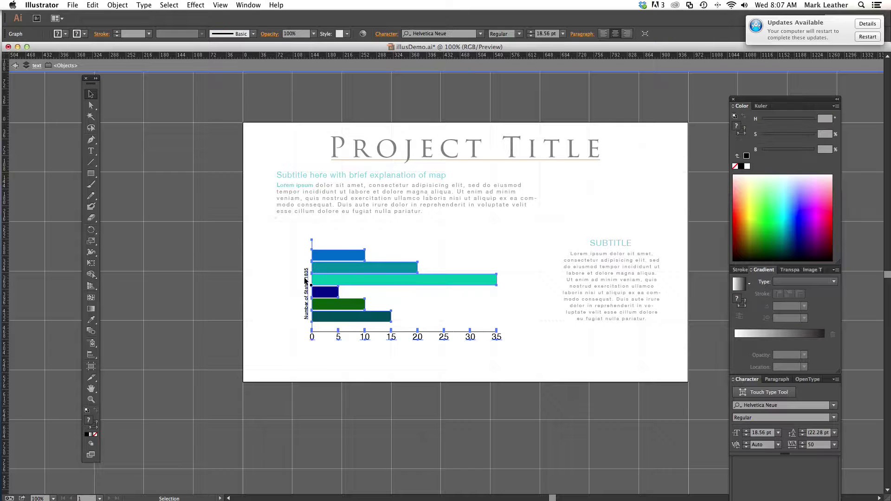
pyautogui.keyDown('shift'); pyautogui.click(305, 280); pyautogui.keyUp('shift')
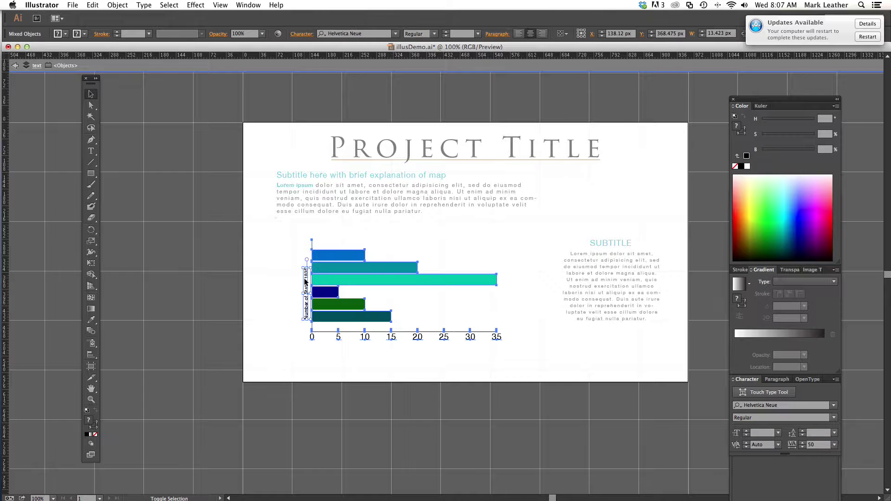
pyautogui.click(116, 5)
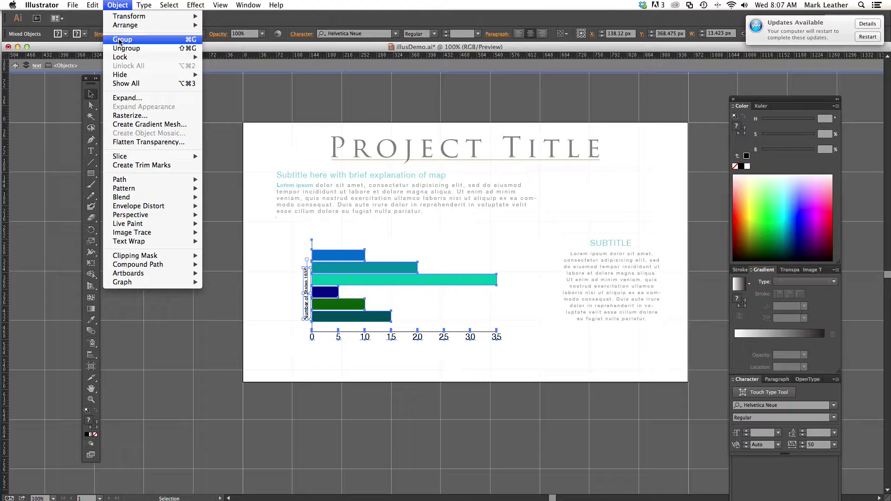
pyautogui.click(119, 41)
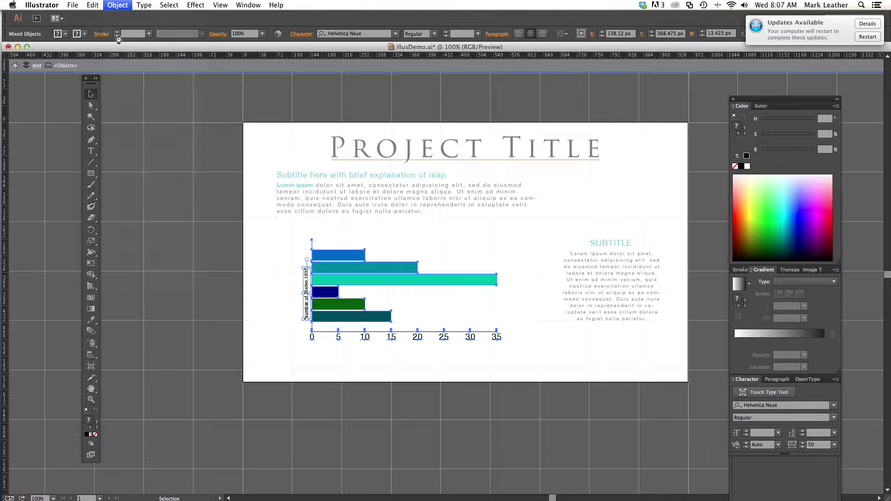
pyautogui.click(346, 225)
# Step: Move the grouped graph toward the artboard's lower-left area and scale it proportionally to about 61%
pyautogui.click(338, 283)
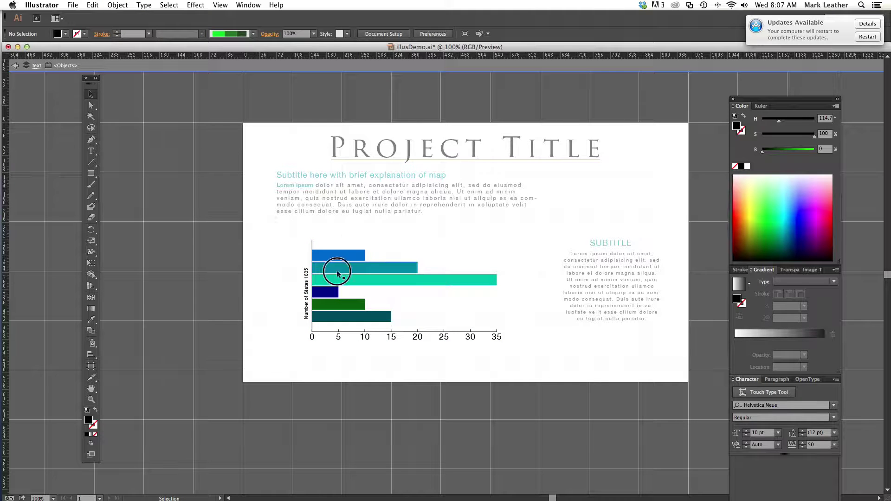
pyautogui.moveTo(338, 283); pyautogui.dragTo(301, 302)
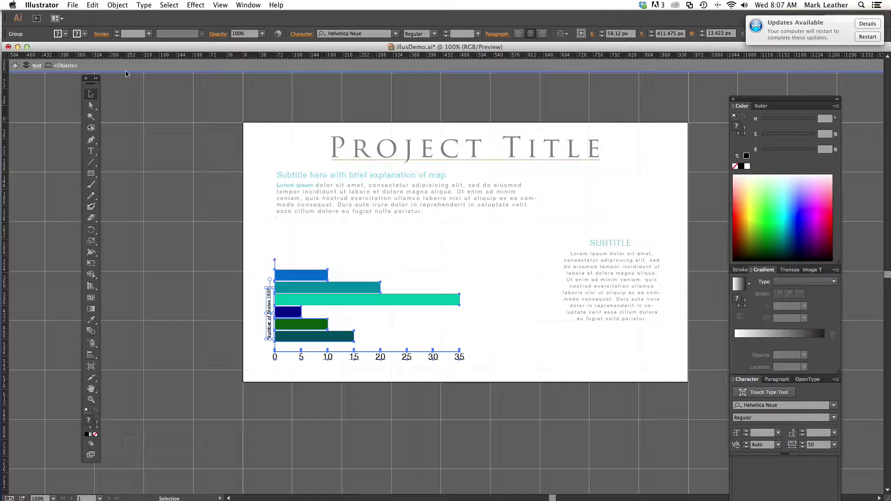
pyautogui.click(91, 242)
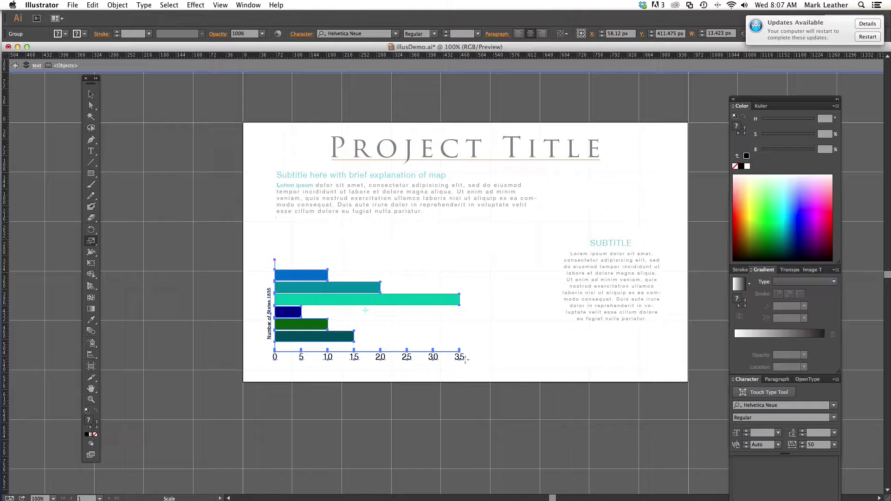
pyautogui.moveTo(476, 359); pyautogui.dragTo(434, 335)
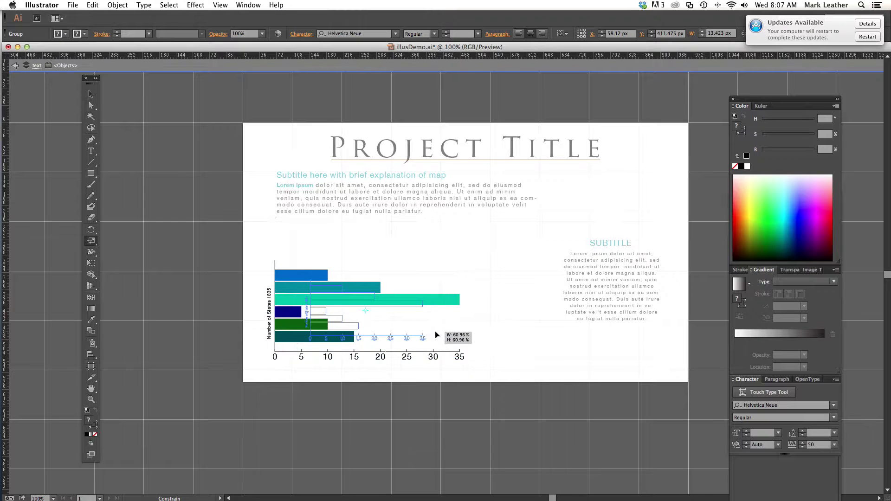
pyautogui.click(91, 94)
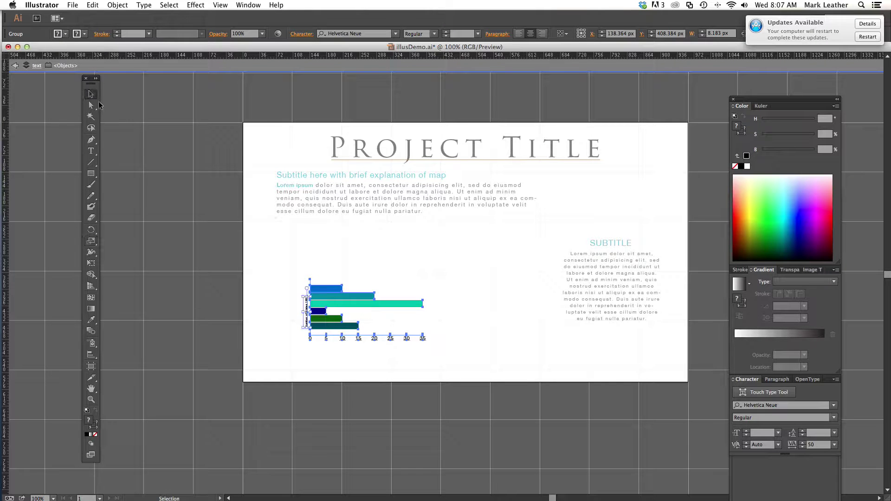
pyautogui.click(322, 363)
# Step: Move the scaled graph group to the artboard's lower-right area, over the end of the side paragraph
pyautogui.moveTo(331, 331); pyautogui.dragTo(315, 358)
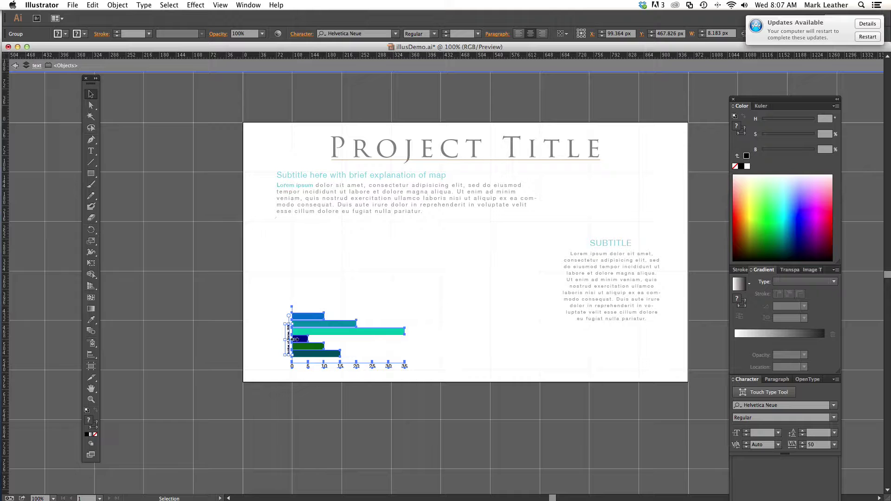
pyautogui.moveTo(306, 350); pyautogui.dragTo(562, 345)
pyautogui.click(577, 291)
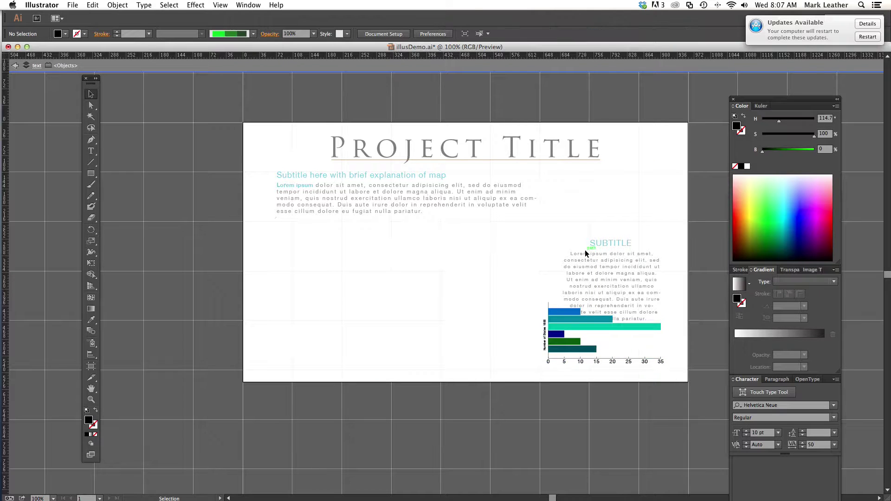
# Step: Move the side "SUBTITLE" heading and its paragraph up clear of the bar graph, scale them down slightly and shift them a little left
pyautogui.click(625, 290)
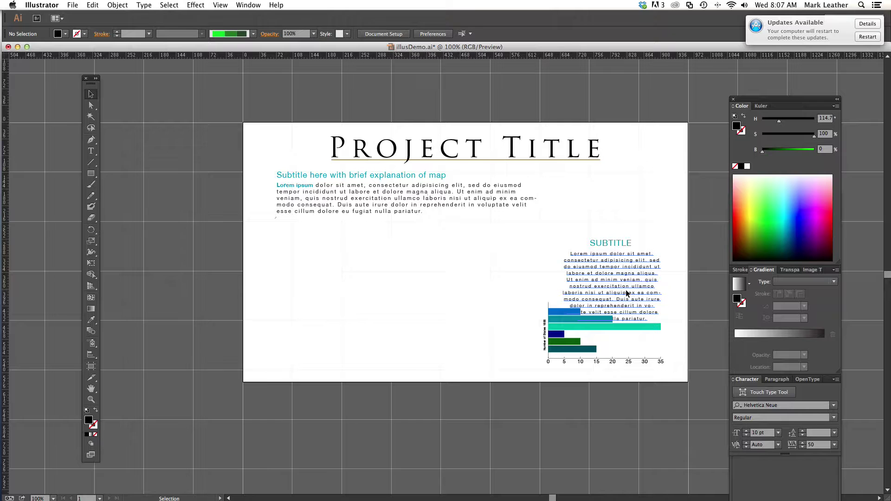
pyautogui.keyDown('shift'); pyautogui.click(617, 245); pyautogui.keyUp('shift')
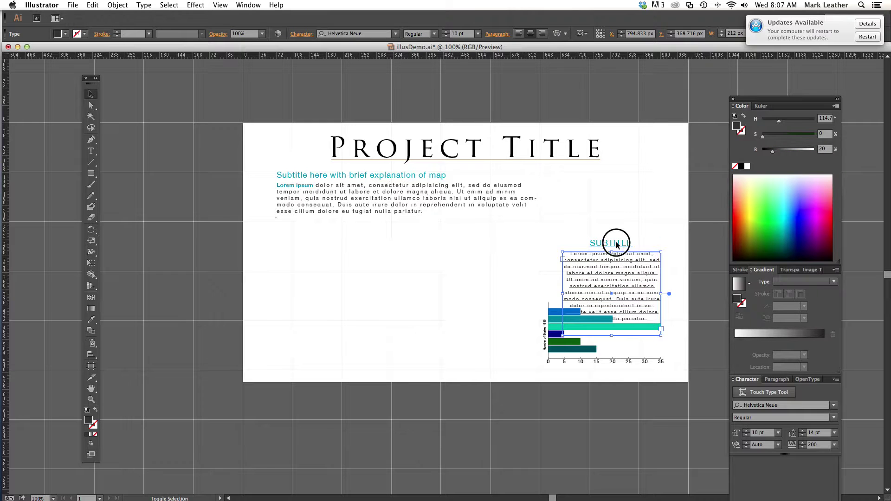
pyautogui.moveTo(615, 246); pyautogui.dragTo(617, 211)
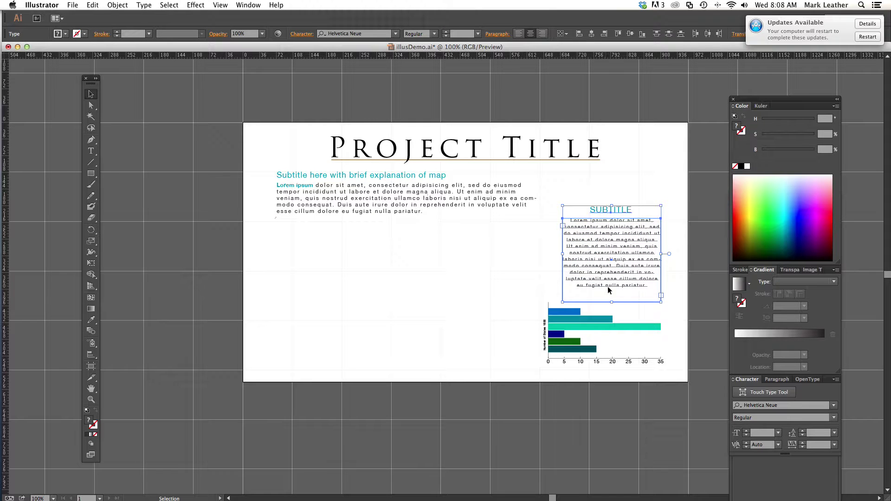
pyautogui.moveTo(612, 302); pyautogui.dragTo(610, 288)
pyautogui.moveTo(661, 248); pyautogui.dragTo(614, 255)
# Step: Move the bar graph group slightly right and up, and align its left edge with the side paragraph
pyautogui.moveTo(577, 326); pyautogui.dragTo(591, 324)
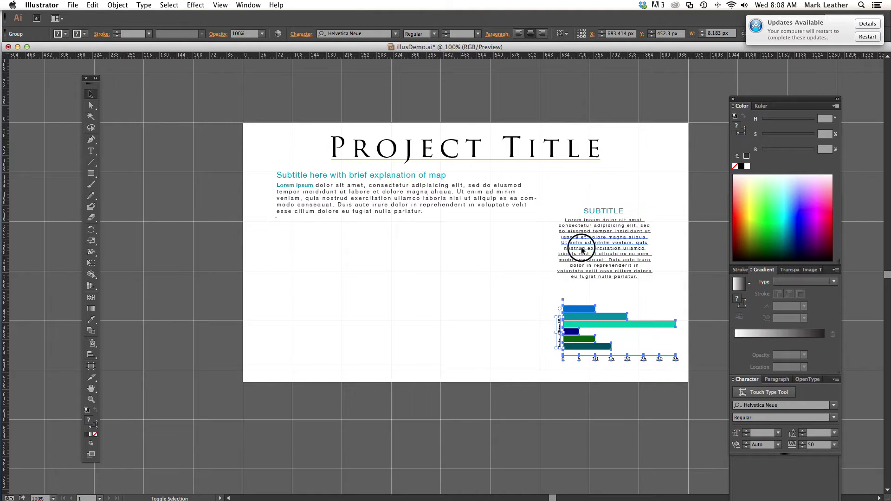
pyautogui.keyDown('shift'); pyautogui.click(581, 250); pyautogui.keyUp('shift')
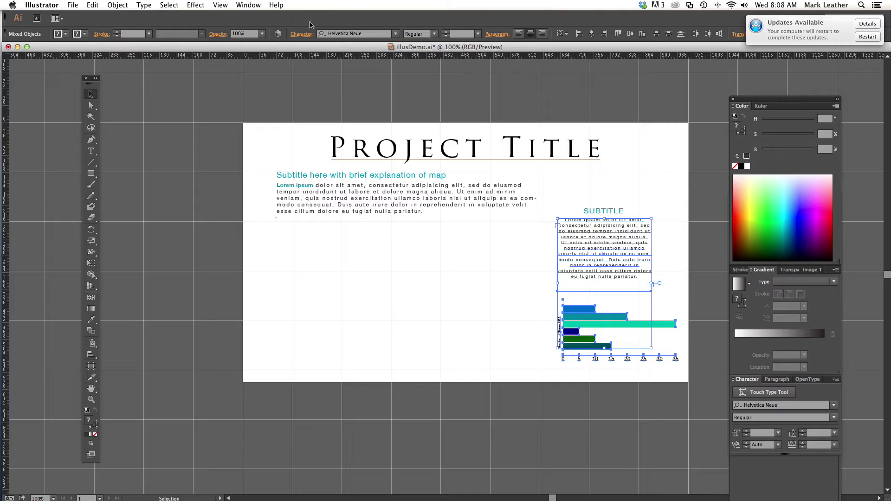
pyautogui.click(579, 36)
pyautogui.click(523, 325)
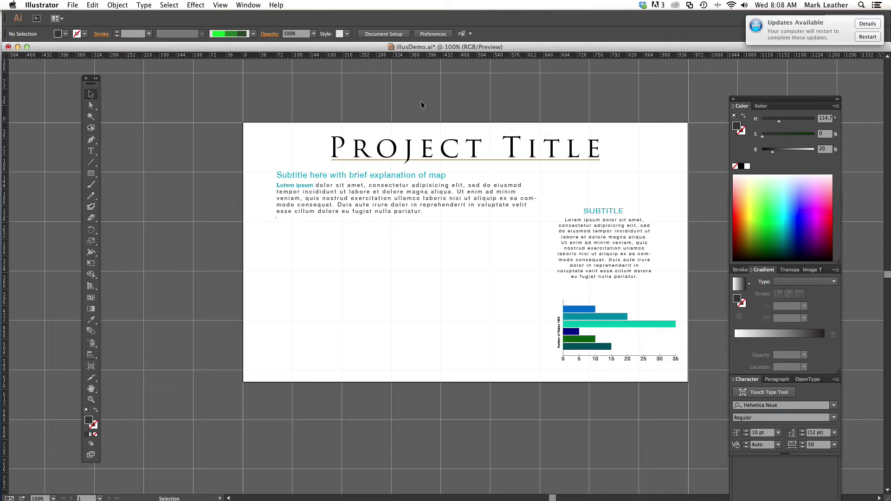
# Step: Display the document's layers and lock the "text" layer
pyautogui.click(249, 6)
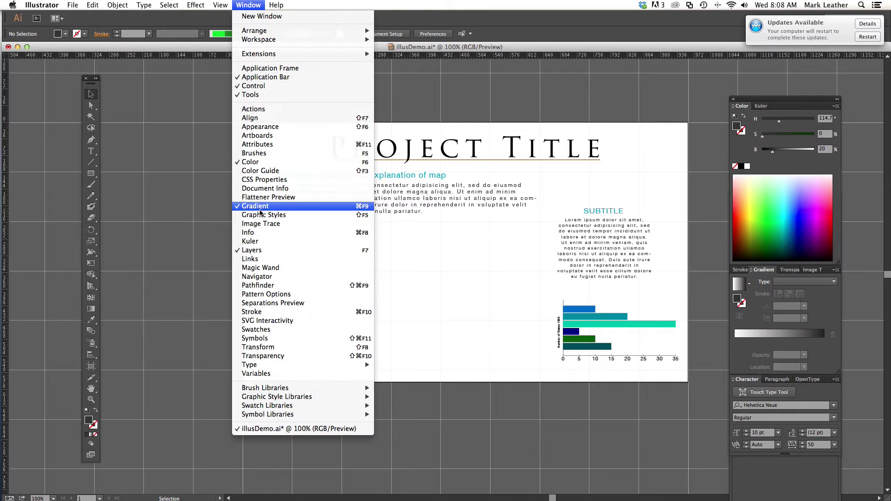
pyautogui.click(257, 253)
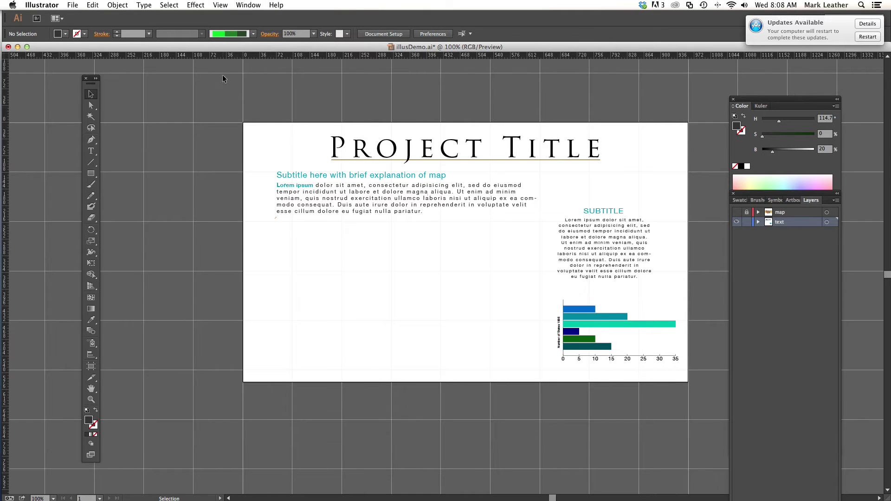
pyautogui.click(244, 6)
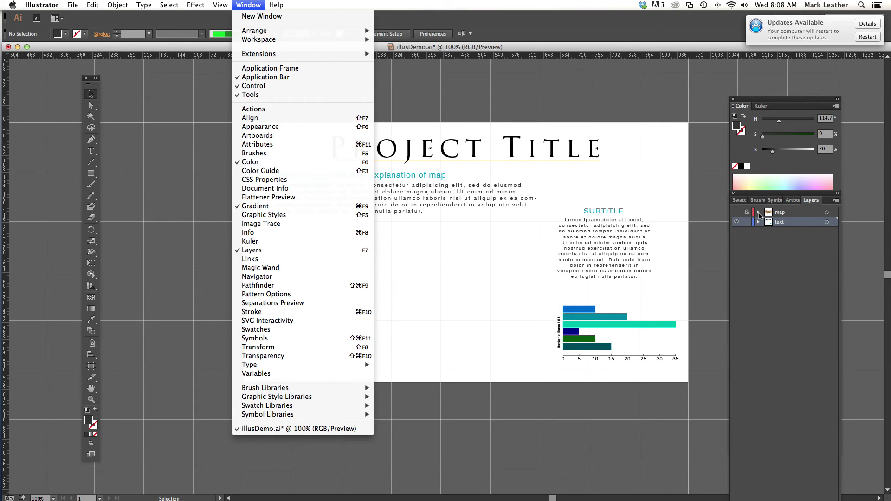
pyautogui.click(745, 223)
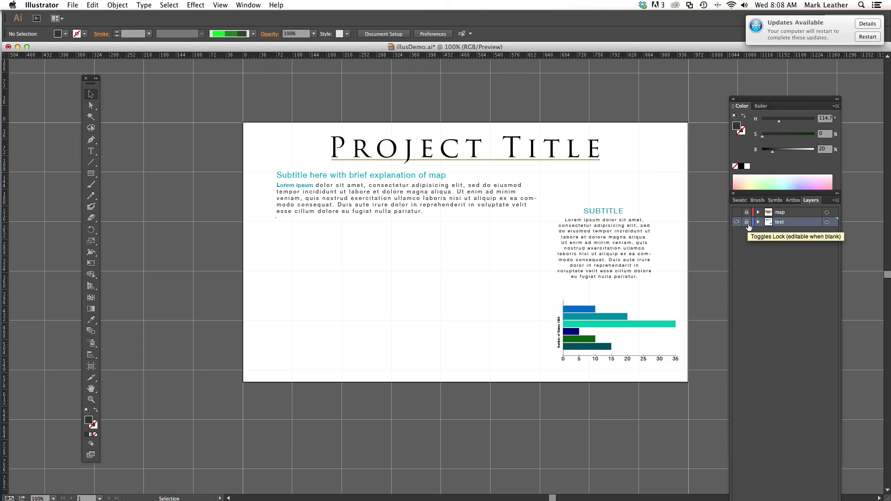